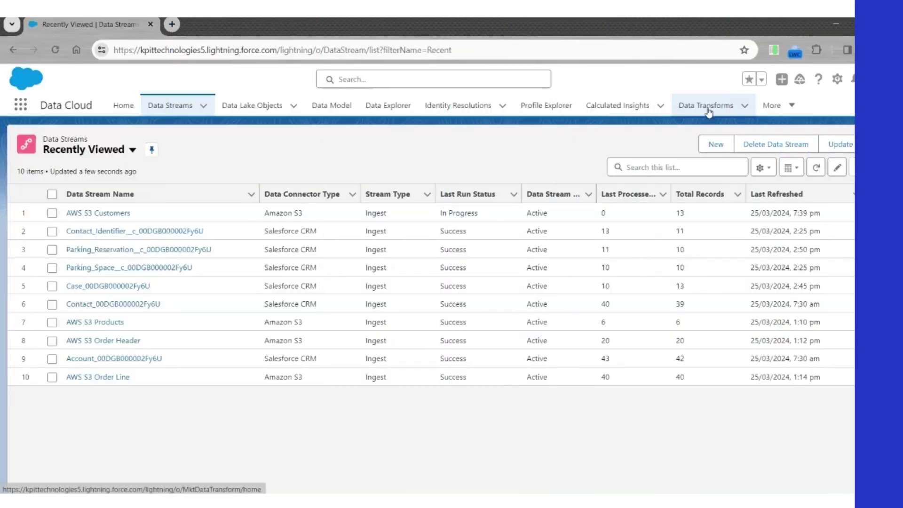
Switch from the Data Streams list to the Data Transforms tab
{"action": "left_click", "coordinate": [707, 106]}
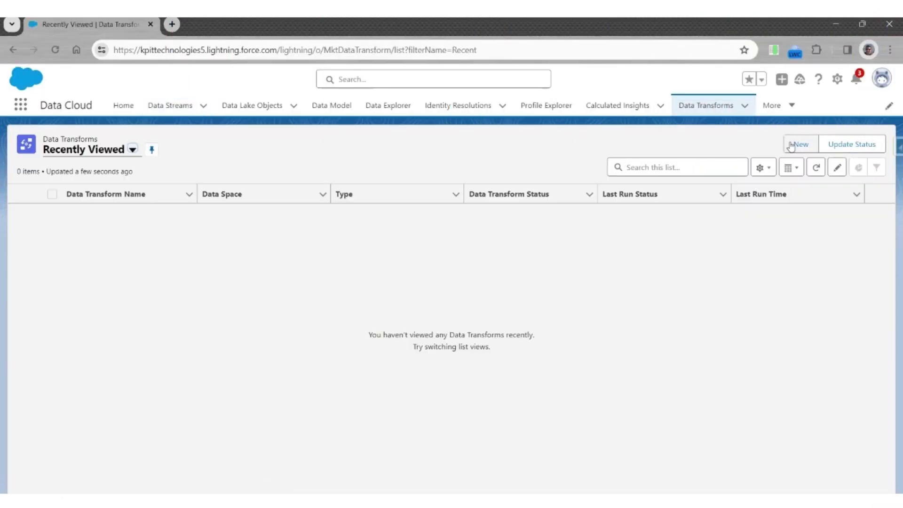
Create a new Batch Data Transform based on Data Lake Objects
{"action": "left_click", "coordinate": [799, 145]}
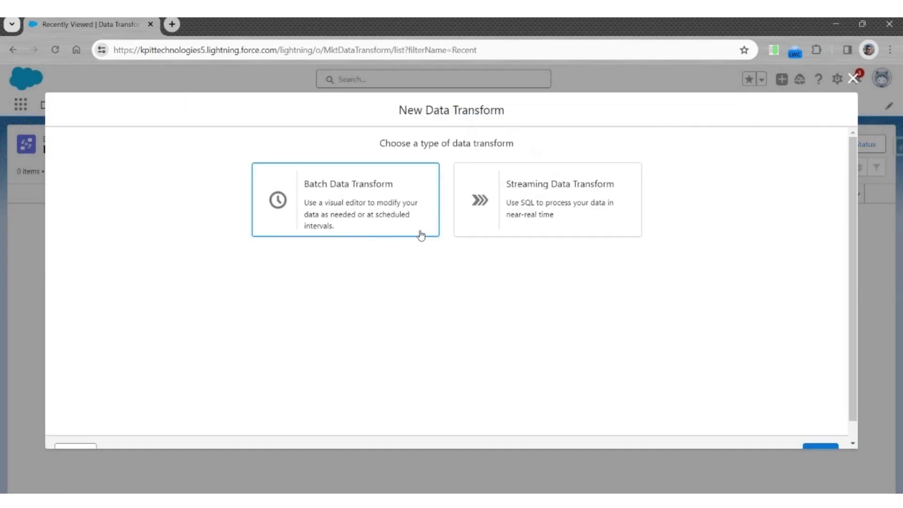
{"action": "left_click", "coordinate": [372, 204]}
{"action": "scroll", "coordinate": [829, 369], "scroll_direction": "down", "scroll_amount": 1}
{"action": "left_click", "coordinate": [823, 431]}
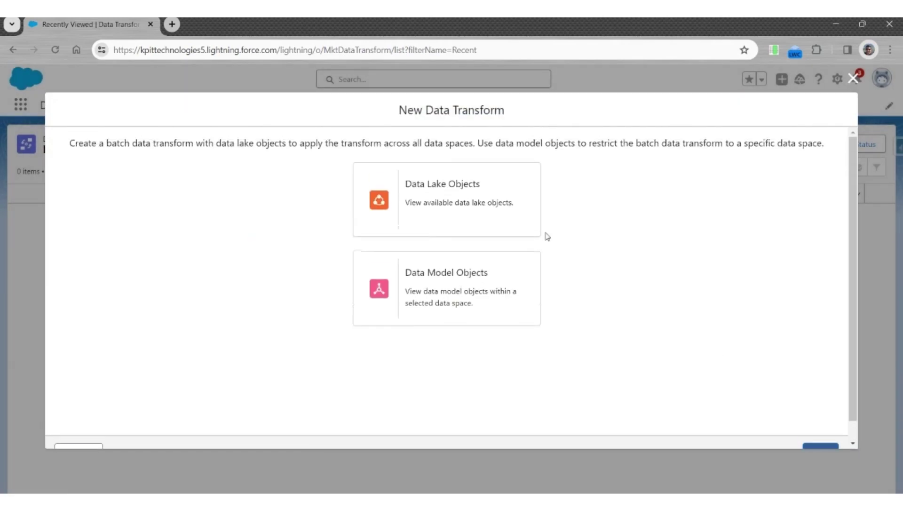
{"action": "left_click", "coordinate": [460, 199]}
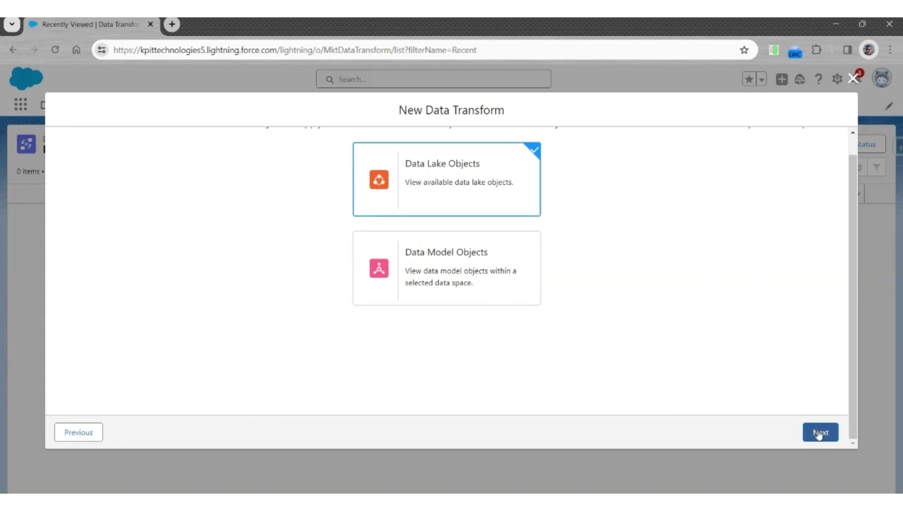
{"action": "left_click", "coordinate": [819, 432]}
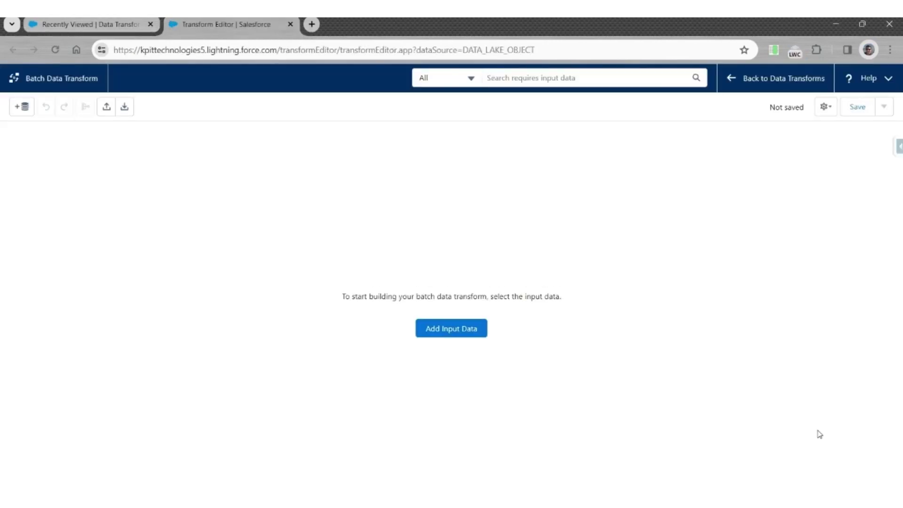
Add AWS S3 Customers as input with only Customer Reward Nr, Customer Id and Passport Nr
{"action": "left_click", "coordinate": [428, 334]}
{"action": "left_click", "coordinate": [62, 191]}
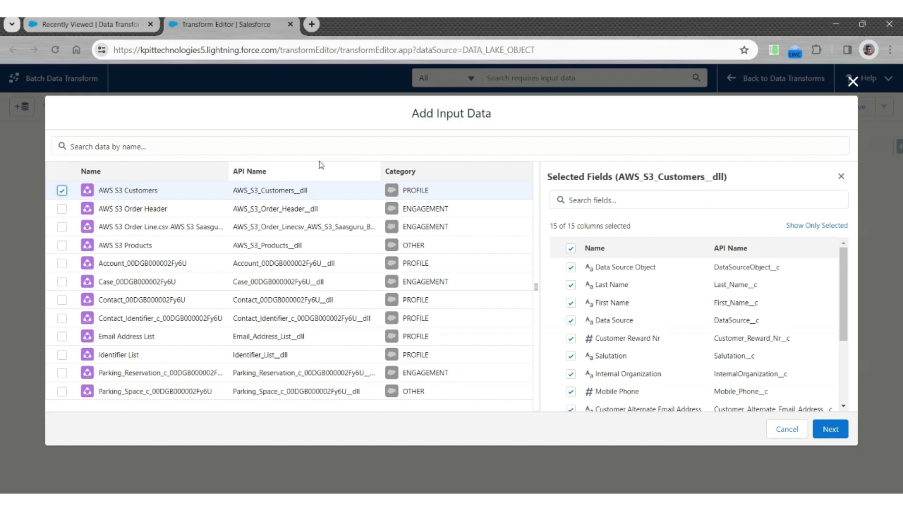
{"action": "left_click", "coordinate": [570, 250]}
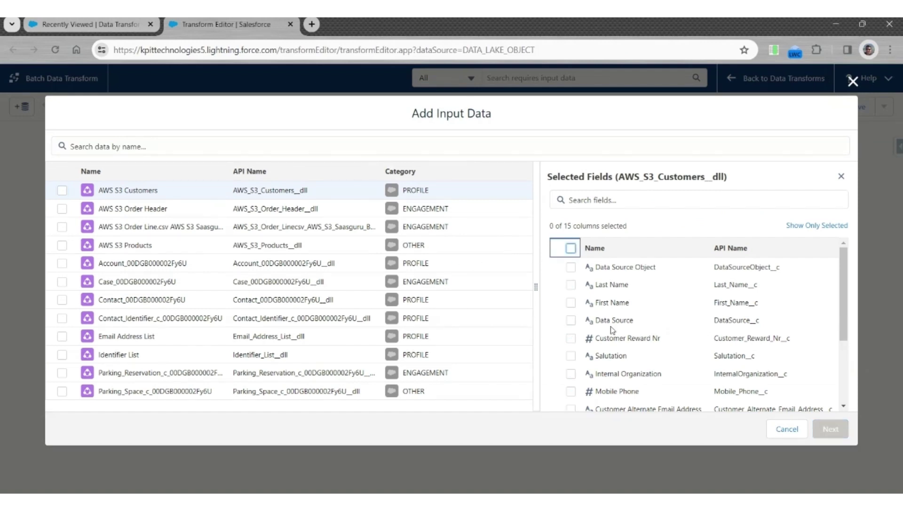
{"action": "left_click", "coordinate": [570, 339]}
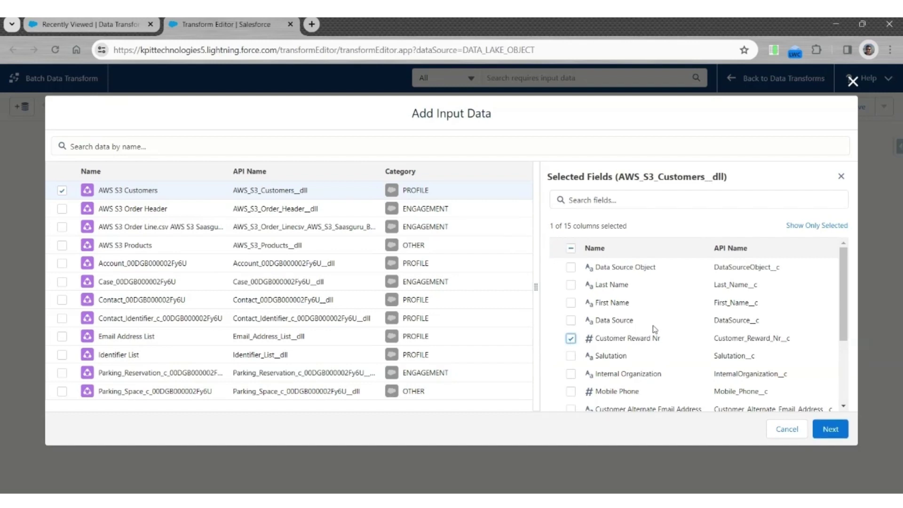
{"action": "scroll", "coordinate": [655, 330], "scroll_direction": "down", "scroll_amount": 2}
{"action": "left_click", "coordinate": [571, 403]}
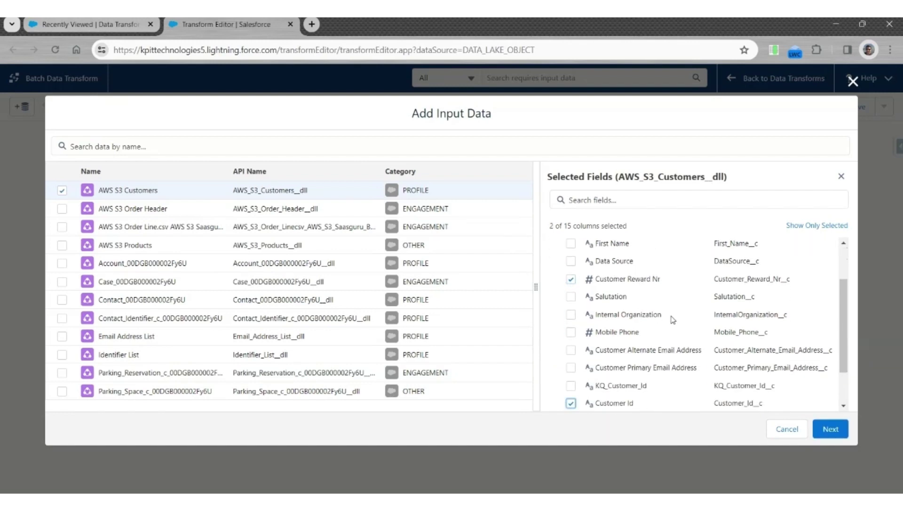
{"action": "scroll", "coordinate": [673, 319], "scroll_direction": "down", "scroll_amount": 1}
{"action": "left_click", "coordinate": [570, 368]}
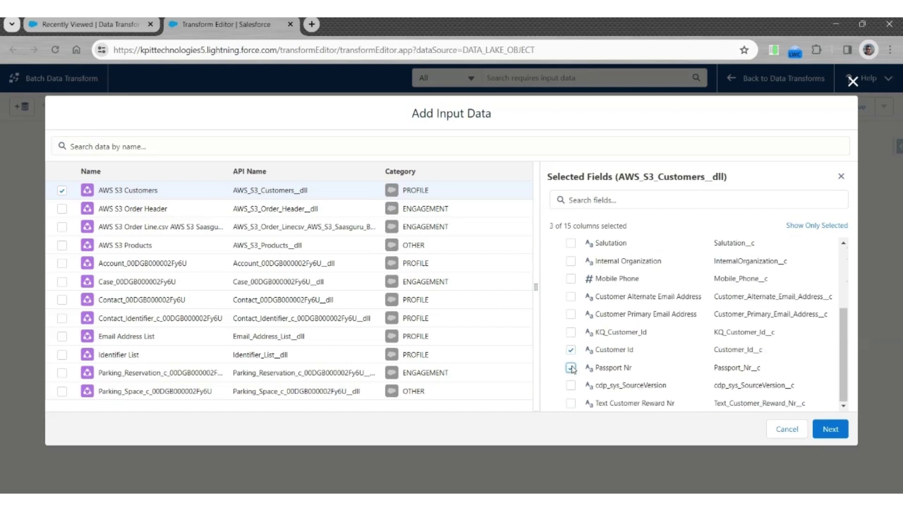
{"action": "left_click", "coordinate": [830, 429]}
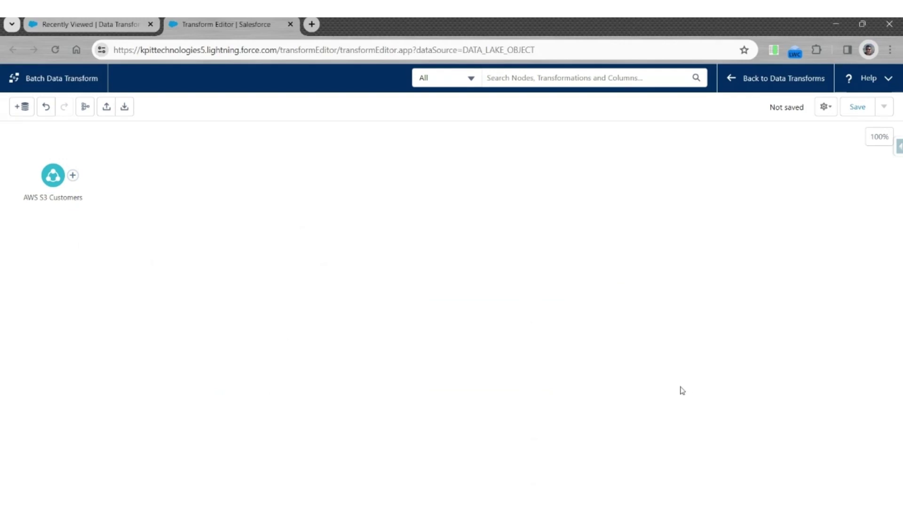
Add a filter node after the input and name it 'Get Passport Number'
{"action": "left_click", "coordinate": [73, 175]}
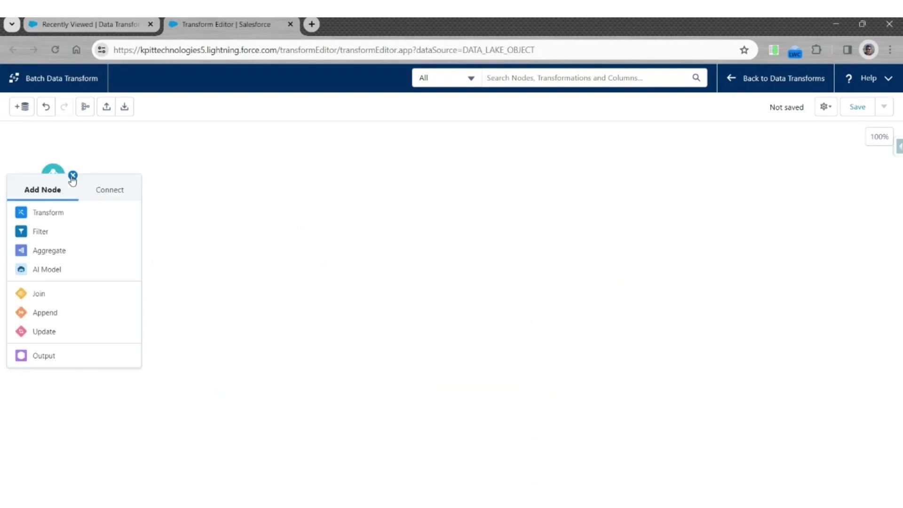
{"action": "left_click", "coordinate": [43, 234]}
{"action": "left_click", "coordinate": [61, 141]}
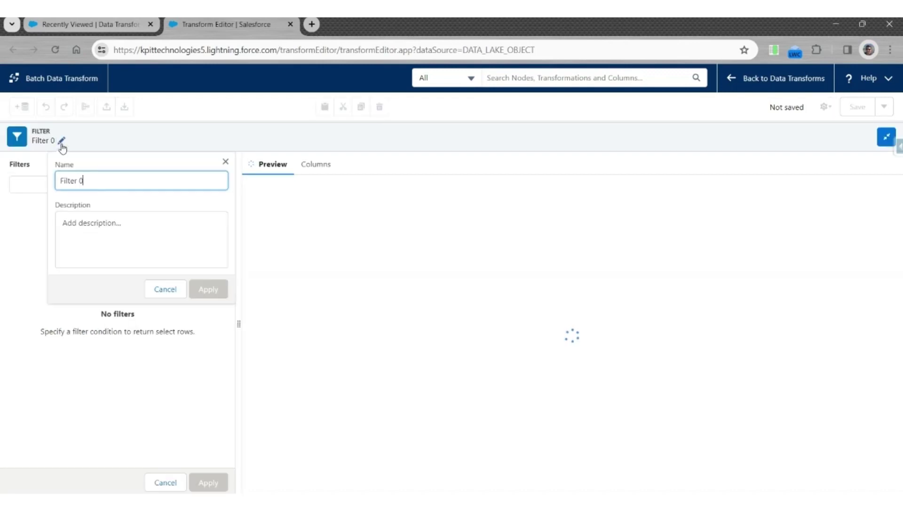
{"action": "triple_click", "coordinate": [114, 183]}
{"action": "type", "text": "Get Passport"}
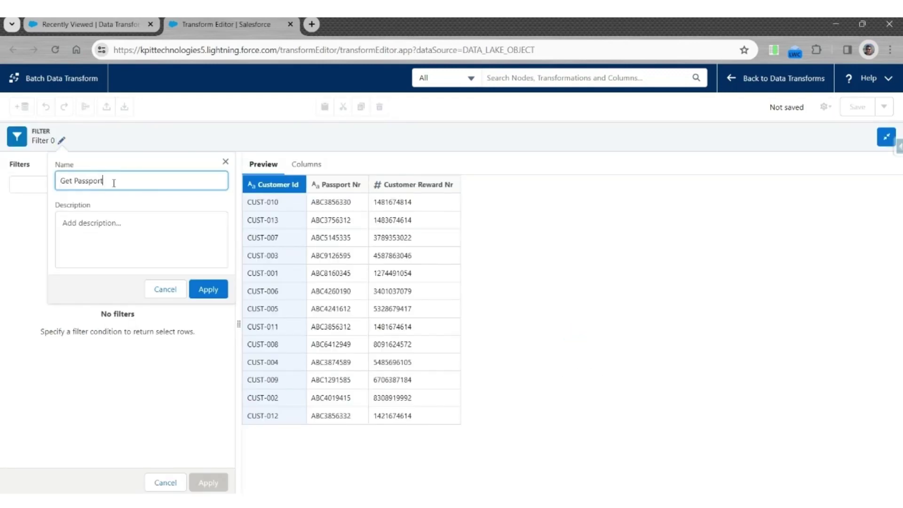
{"action": "type", "text": " Number"}
{"action": "key", "text": "Tab"}
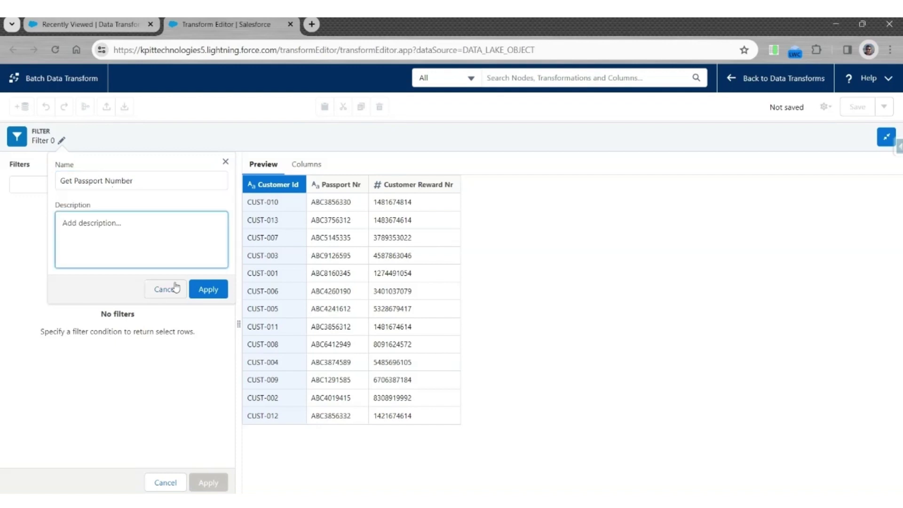
{"action": "left_click", "coordinate": [205, 289]}
Give the filter the custom expression char_length(Passport_Nr__c) > 0 and apply it
{"action": "left_click", "coordinate": [220, 165]}
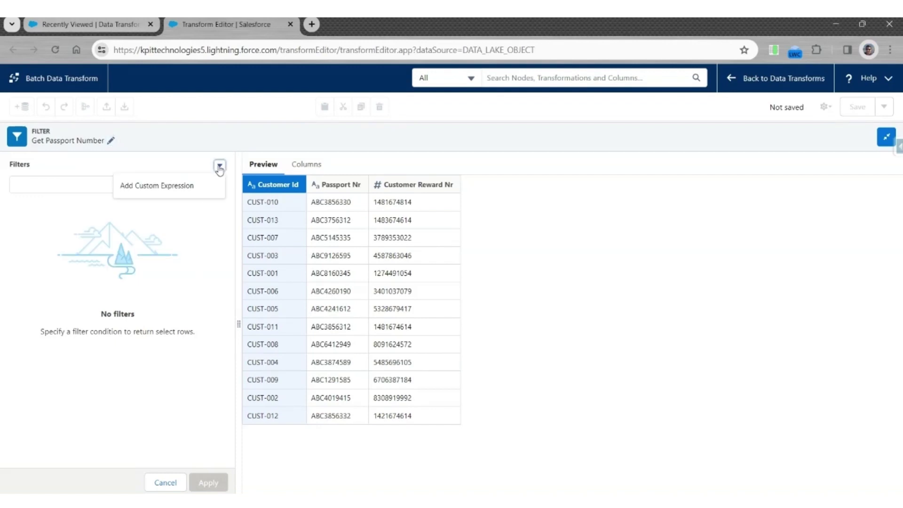
{"action": "left_click", "coordinate": [143, 196]}
{"action": "left_click", "coordinate": [82, 216]}
{"action": "type", "text": "char"}
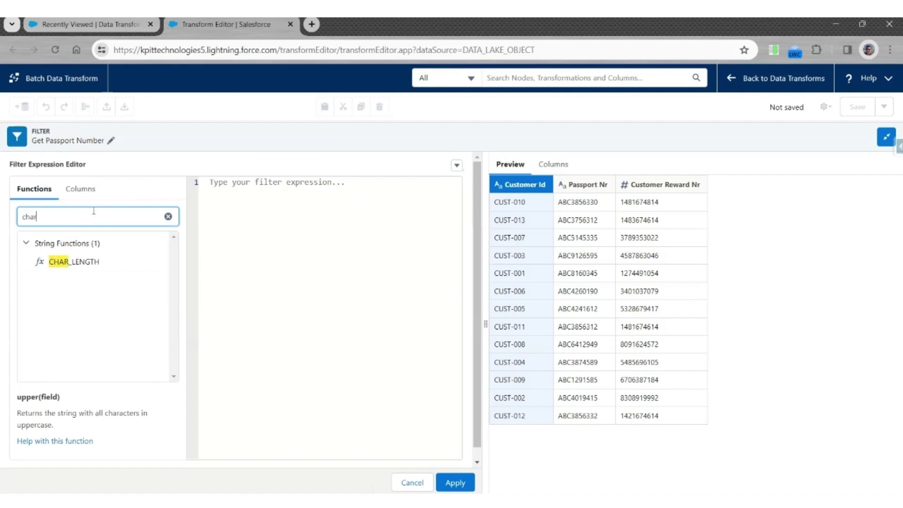
{"action": "left_click", "coordinate": [158, 261]}
{"action": "key", "text": "BackSpace"}
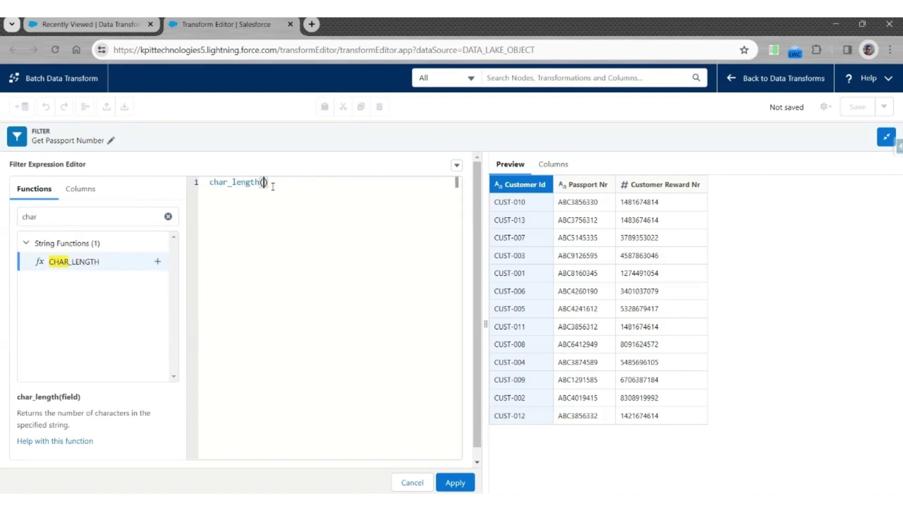
{"action": "left_click", "coordinate": [79, 190]}
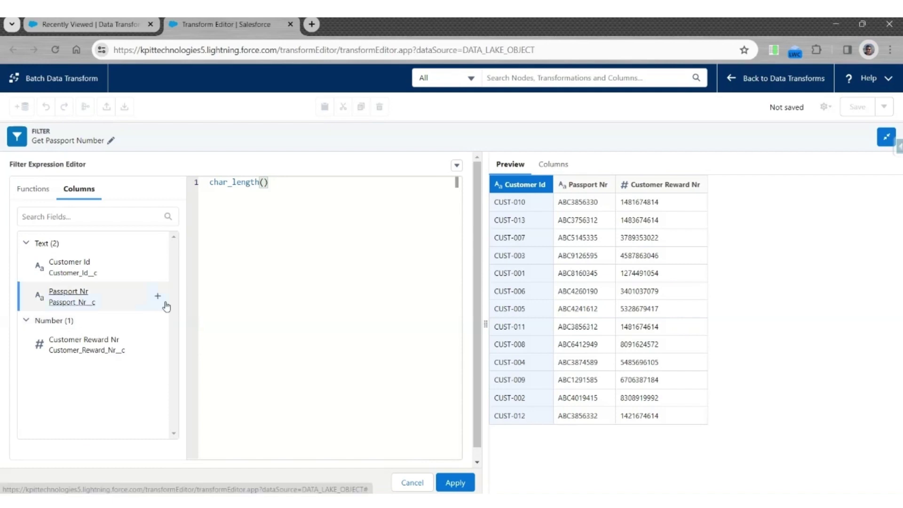
{"action": "left_click", "coordinate": [158, 296]}
{"action": "left_click", "coordinate": [370, 181]}
{"action": "type", "text": "> 0"}
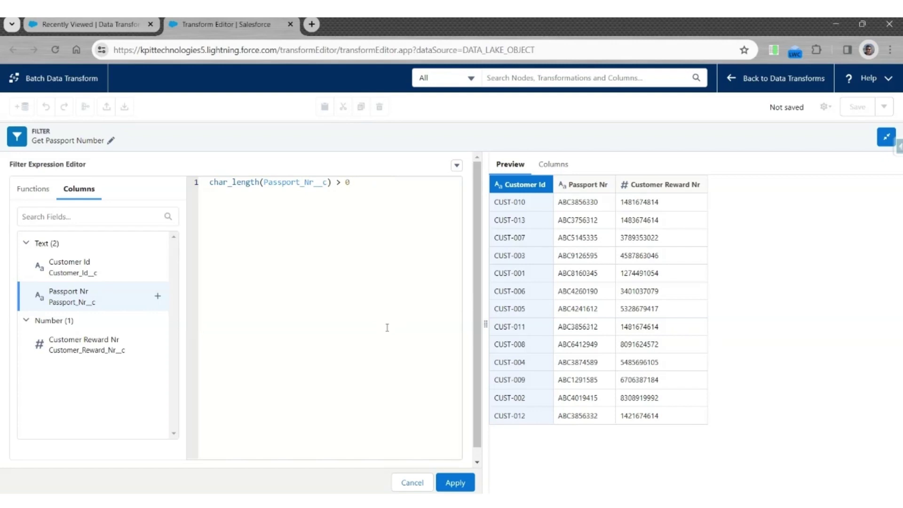
{"action": "left_click", "coordinate": [455, 483]}
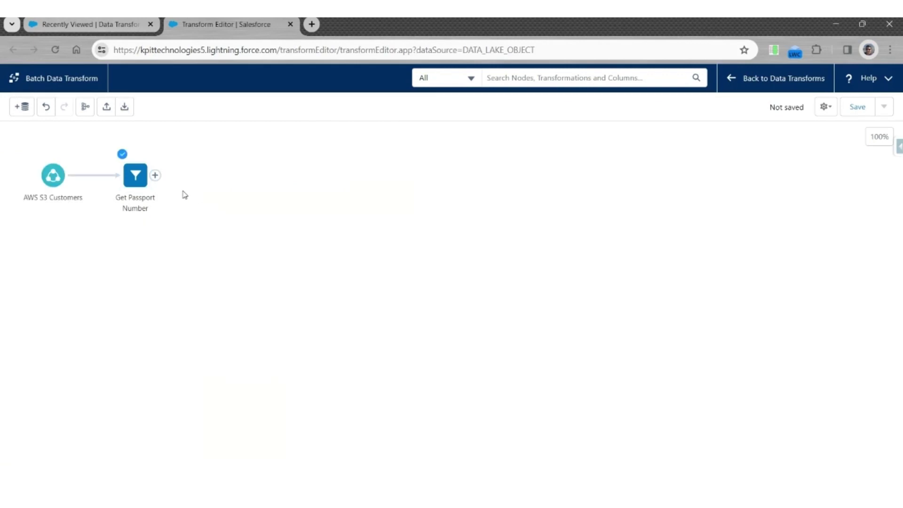
Add a transform node named 'Add key, identifier type and name, drop column' after the filter
{"action": "left_click", "coordinate": [156, 176]}
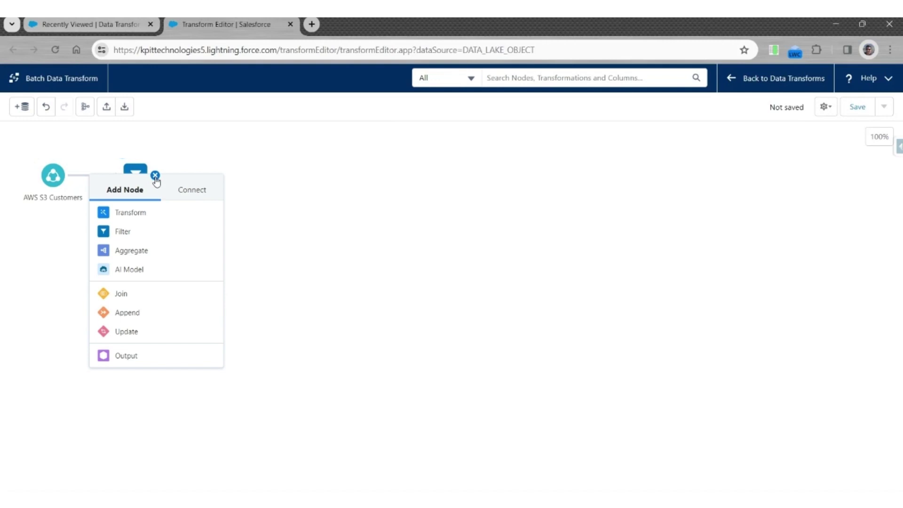
{"action": "left_click", "coordinate": [155, 175]}
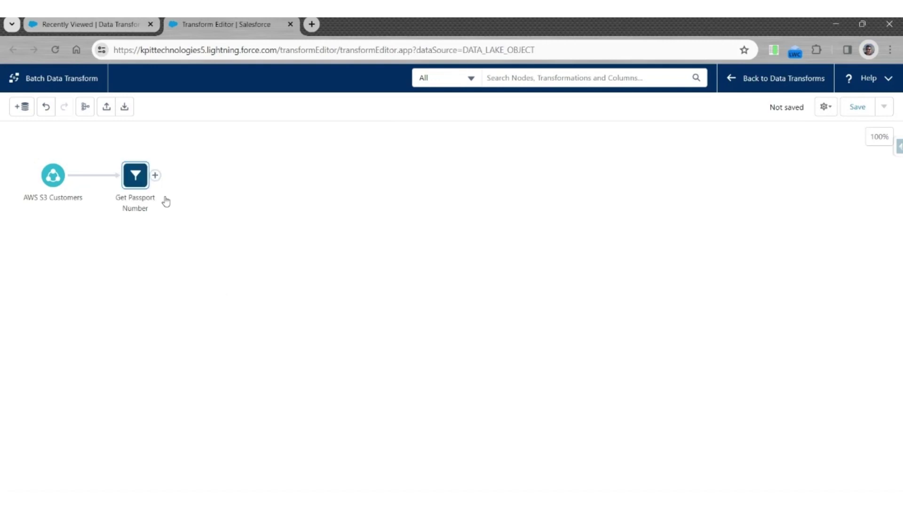
{"action": "left_click", "coordinate": [156, 176]}
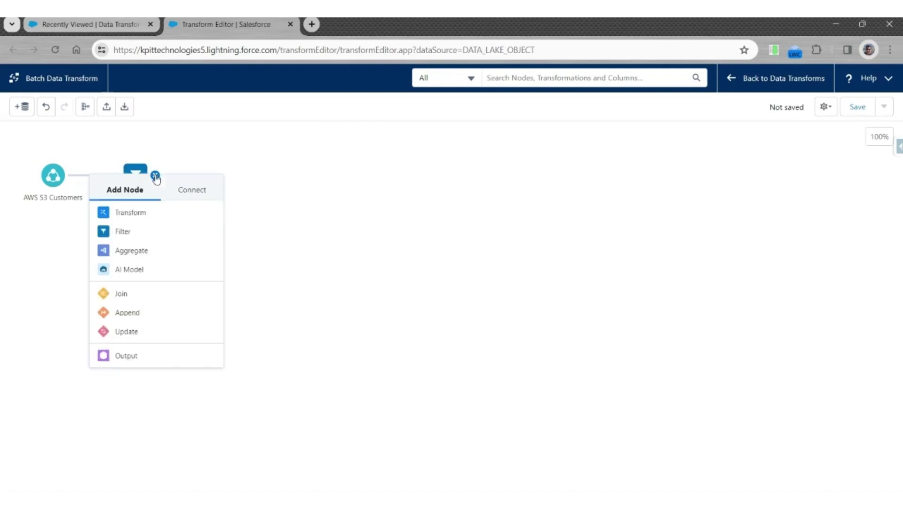
{"action": "left_click", "coordinate": [123, 214]}
{"action": "left_click", "coordinate": [79, 142]}
{"action": "key", "text": "ctrl+a"}
{"action": "type", "text": "Add key, identifi"}
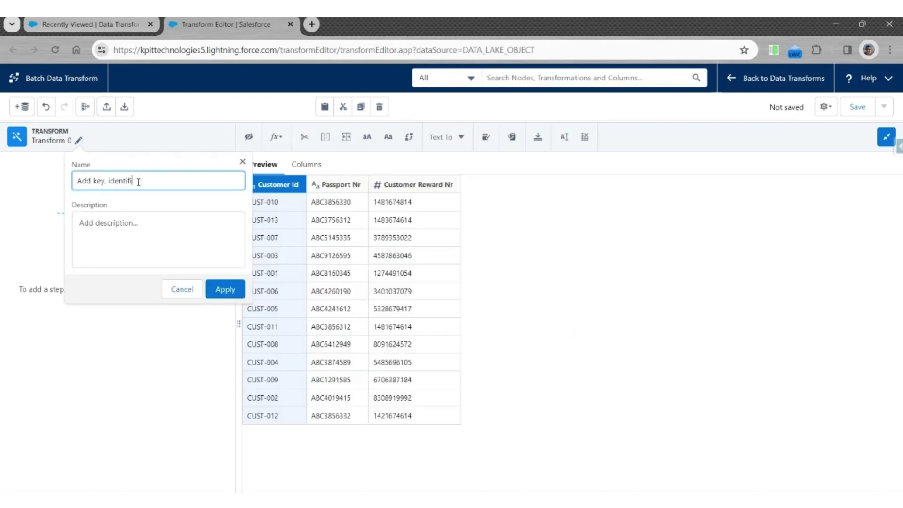
{"action": "type", "text": "er type and name, drop column"}
{"action": "left_click", "coordinate": [220, 291]}
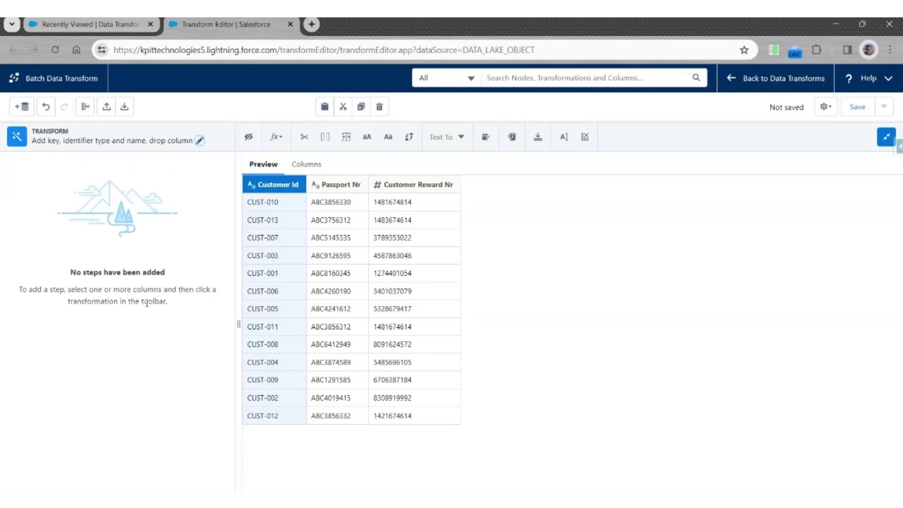
Drop the Customer Reward Nr column in a step named 'Drop Customer Reward Nr'
{"action": "left_click", "coordinate": [422, 185]}
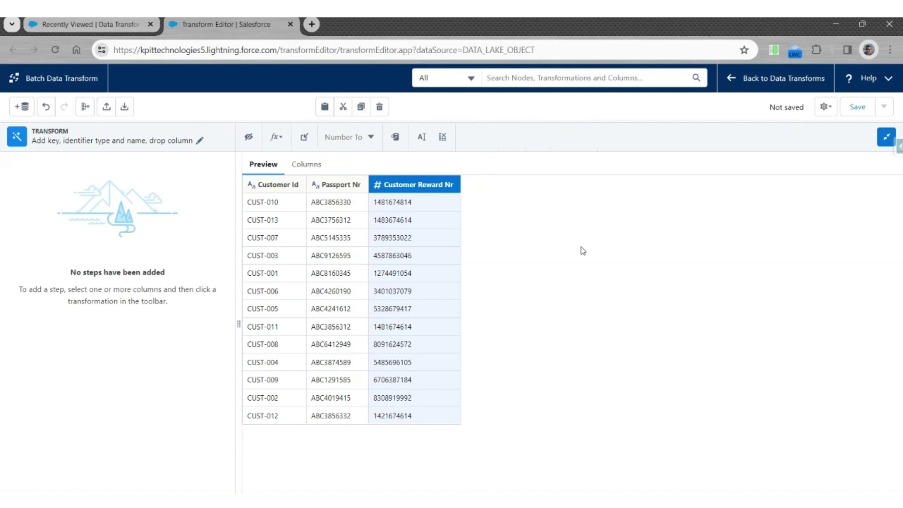
{"action": "left_click", "coordinate": [443, 138]}
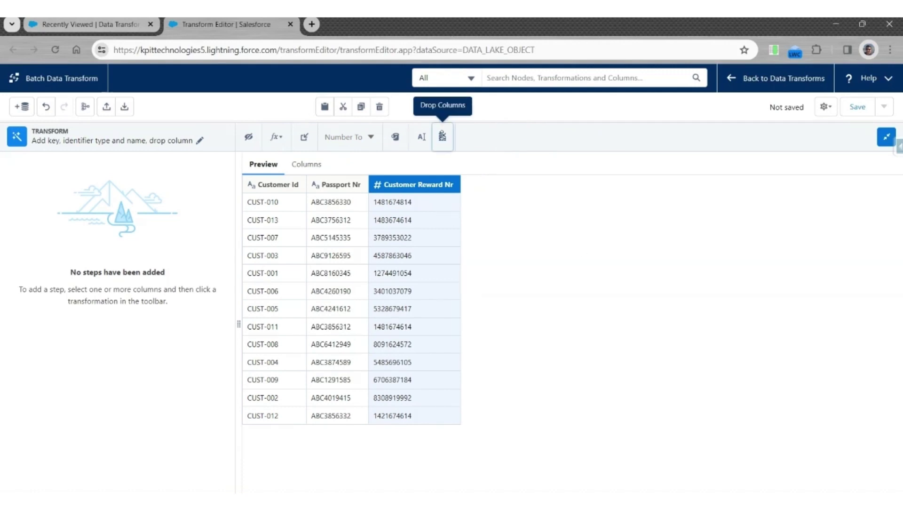
{"action": "triple_click", "coordinate": [92, 184]}
{"action": "type", "text": "Drop Customer Reward Nr"}
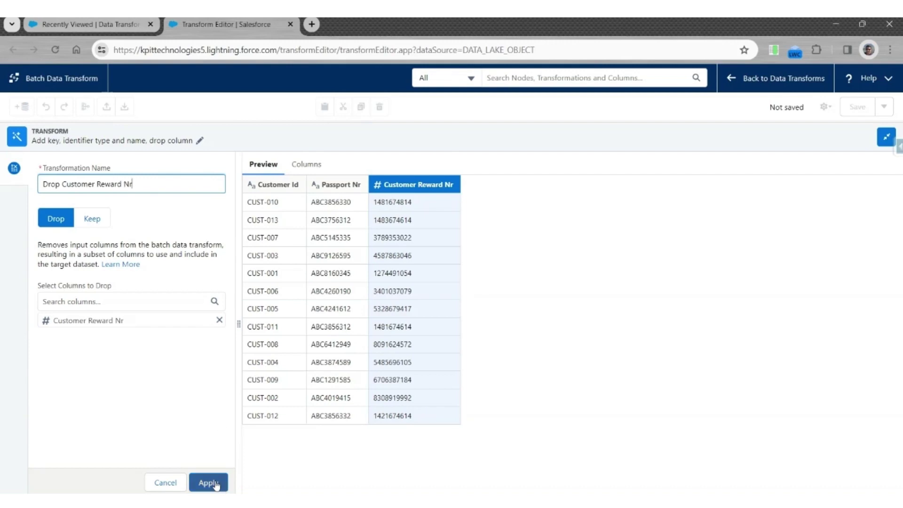
{"action": "left_click", "coordinate": [211, 483]}
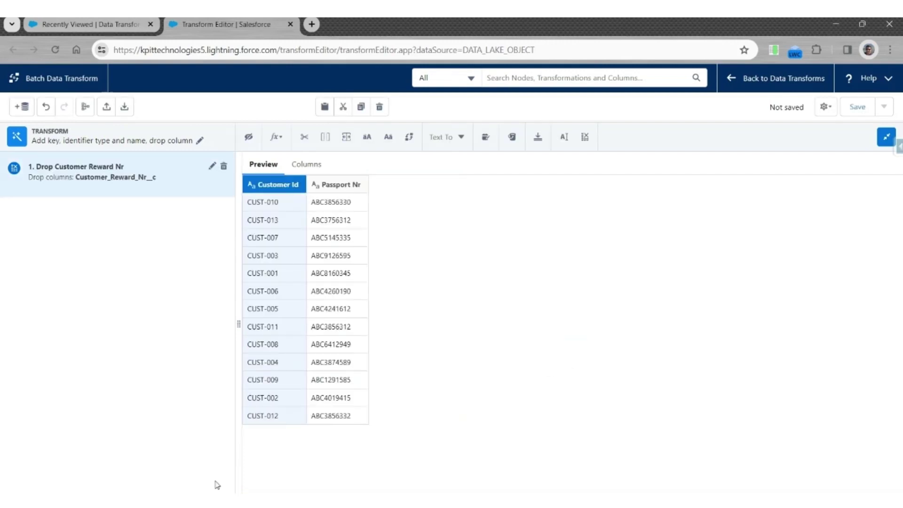
{"action": "left_click", "coordinate": [280, 140]}
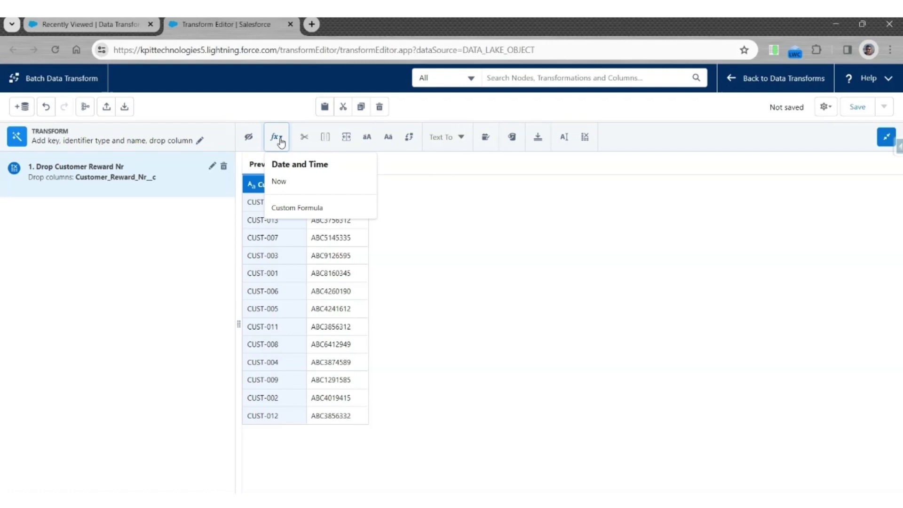
Create custom formula step 'Add key' with concat(Customer_Id__c, Passport_Nr__c)
{"action": "left_click", "coordinate": [293, 207]}
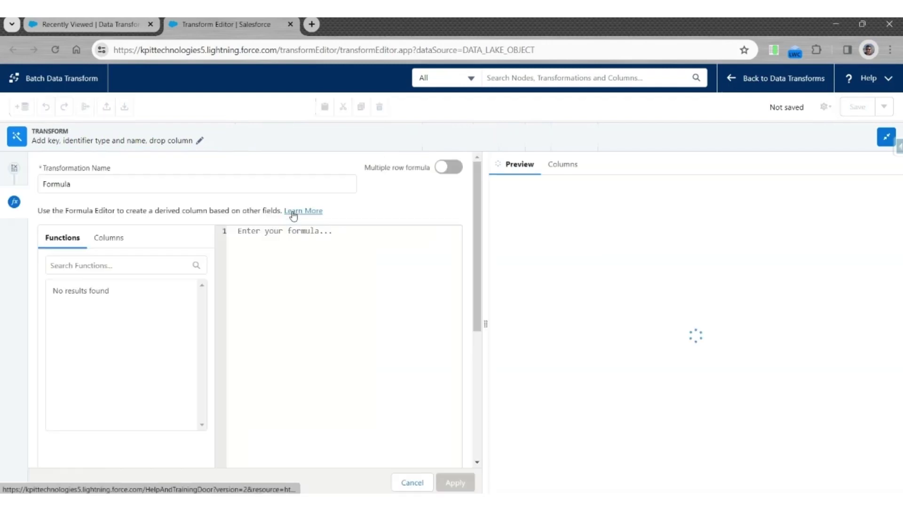
{"action": "left_click", "coordinate": [108, 271]}
{"action": "double_click", "coordinate": [139, 184]}
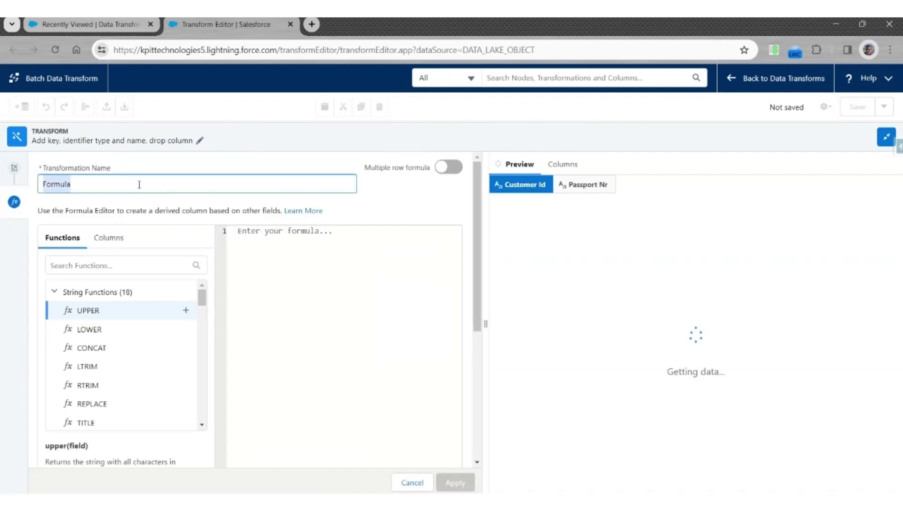
{"action": "type", "text": "Add key"}
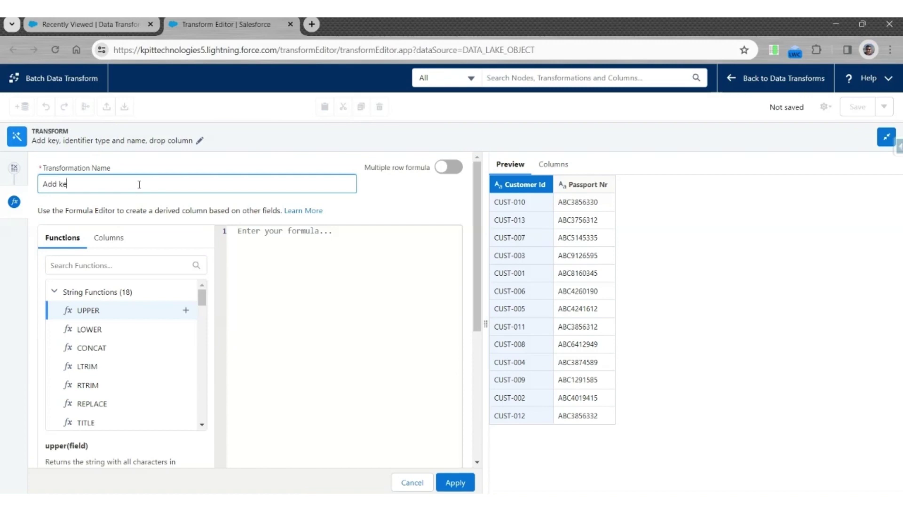
{"action": "left_click", "coordinate": [151, 264]}
{"action": "type", "text": "concat"}
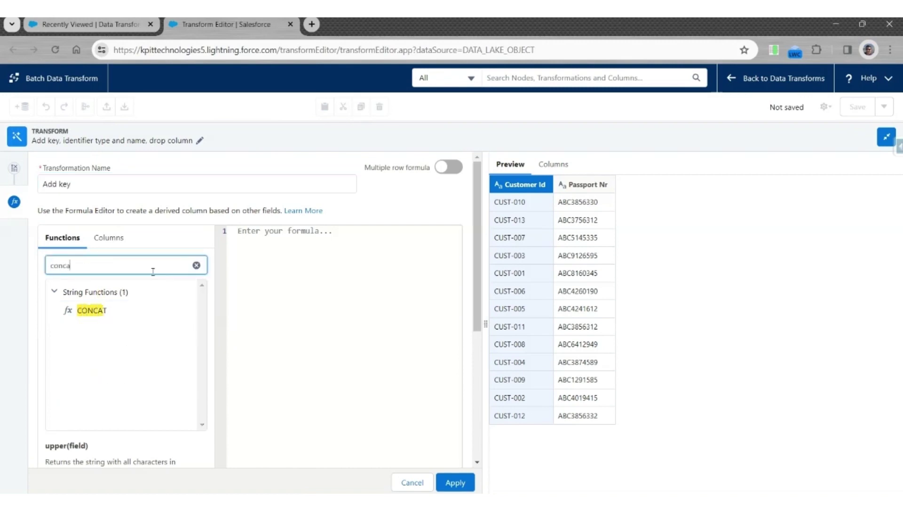
{"action": "left_click", "coordinate": [186, 310]}
{"action": "left_click", "coordinate": [113, 238]}
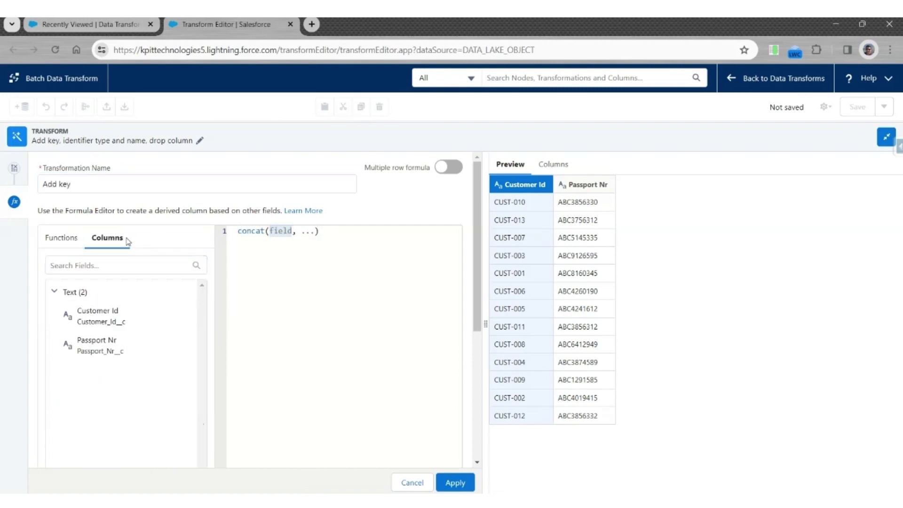
{"action": "left_click", "coordinate": [186, 315]}
{"action": "left_click", "coordinate": [353, 231]}
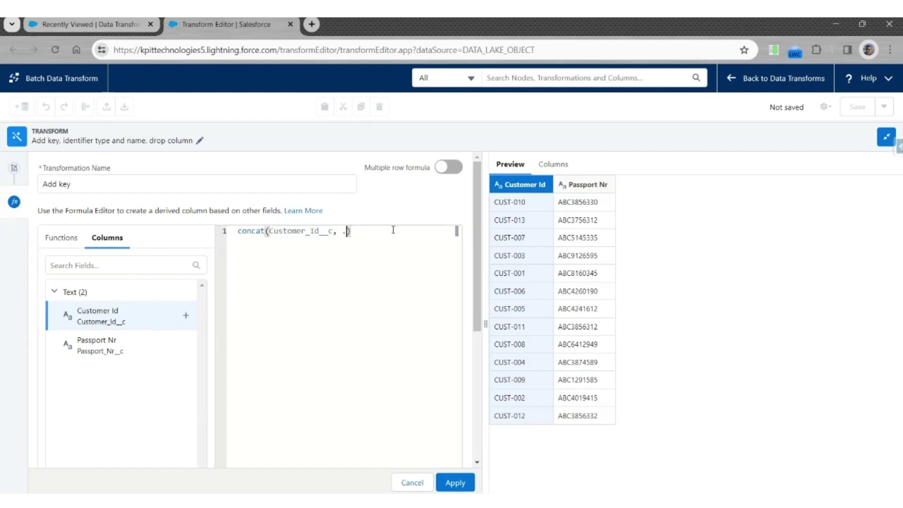
{"action": "key", "text": "BackSpace"}
{"action": "key", "text": "BackSpace"}
{"action": "key", "text": "BackSpace"}
{"action": "key", "text": "BackSpace"}
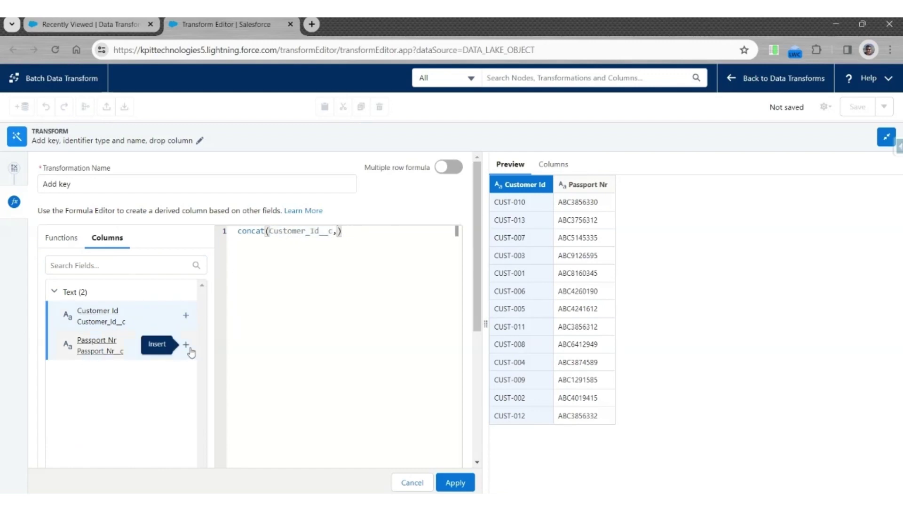
{"action": "left_click", "coordinate": [185, 345]}
Output the formula as Text column Identifier Key, API name Identifier_Key__c, and apply
{"action": "scroll", "coordinate": [479, 302], "scroll_direction": "down", "scroll_amount": 2}
{"action": "scroll", "coordinate": [479, 302], "scroll_direction": "down", "scroll_amount": 3}
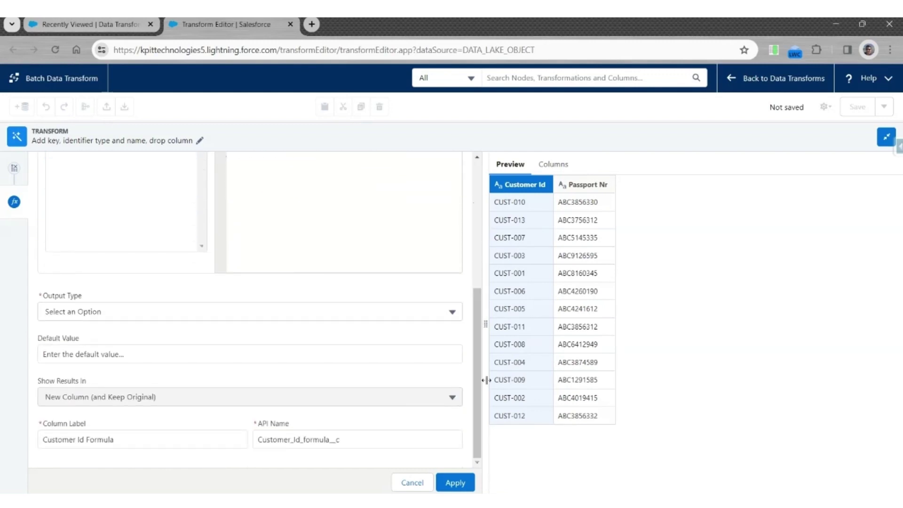
{"action": "left_click", "coordinate": [157, 312]}
{"action": "left_click", "coordinate": [91, 337]}
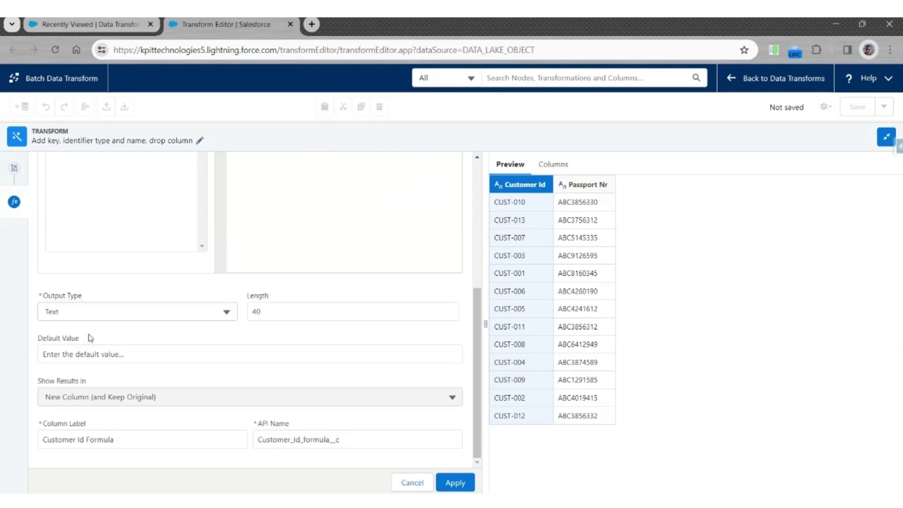
{"action": "triple_click", "coordinate": [129, 437]}
{"action": "type", "text": "Identifier Key"}
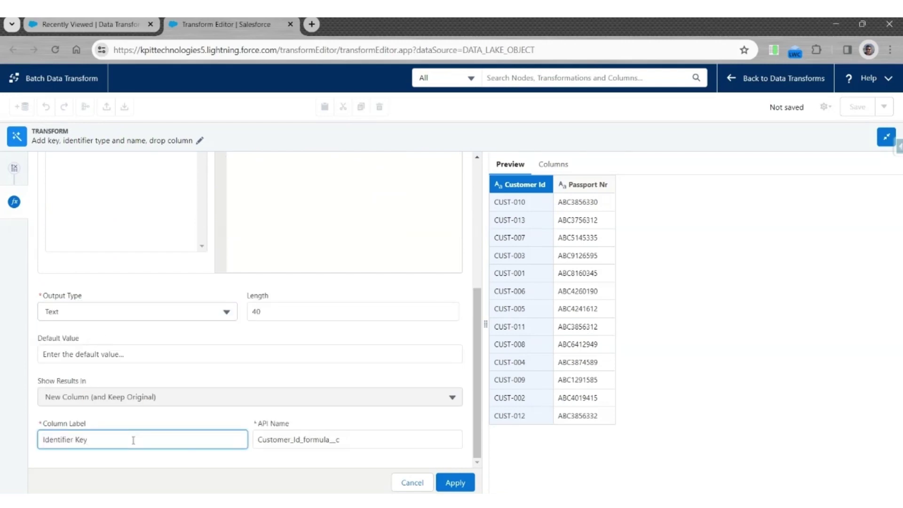
{"action": "key", "text": "Tab"}
{"action": "key", "text": "BackSpace"}
{"action": "type", "text": "Identif"}
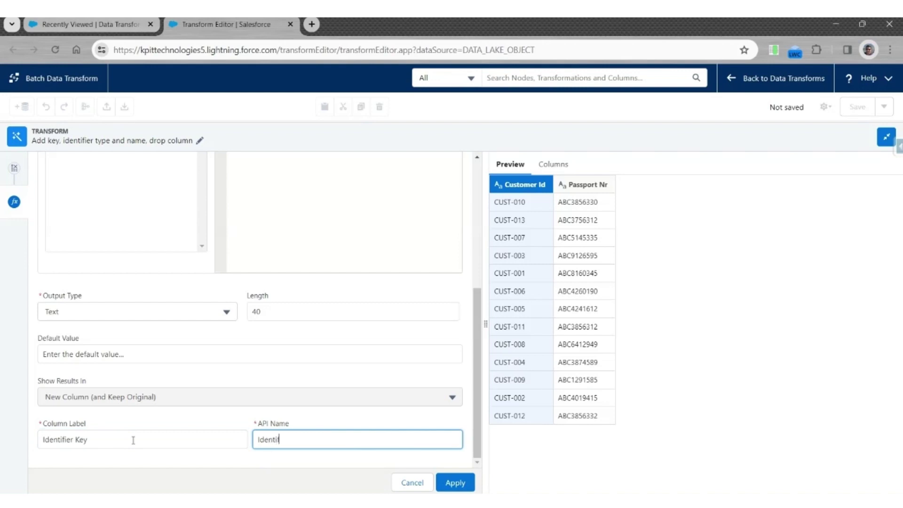
{"action": "type", "text": "ier_Key__c"}
{"action": "left_click", "coordinate": [455, 483]}
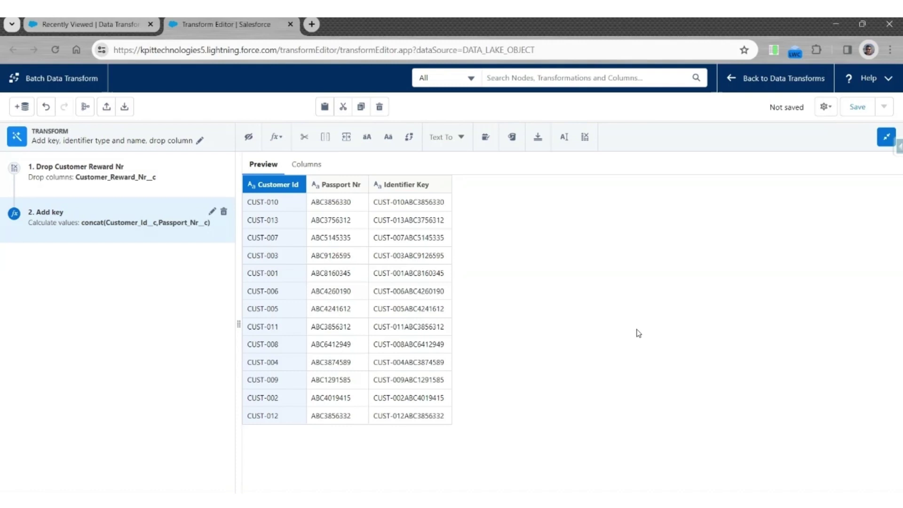
Create custom formula step 'Add Identifier Name' with the value 'Passport Nr'
{"action": "left_click", "coordinate": [276, 137]}
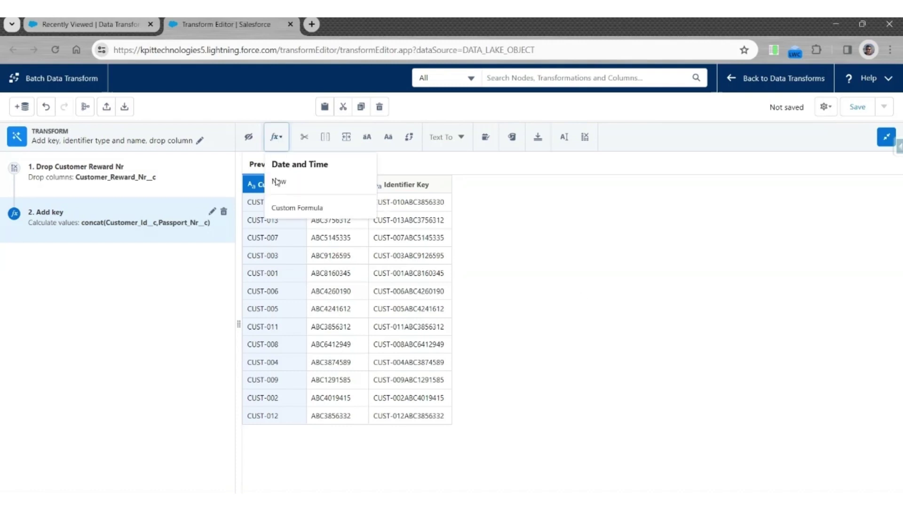
{"action": "left_click", "coordinate": [285, 213]}
{"action": "double_click", "coordinate": [157, 181]}
{"action": "type", "text": "A"}
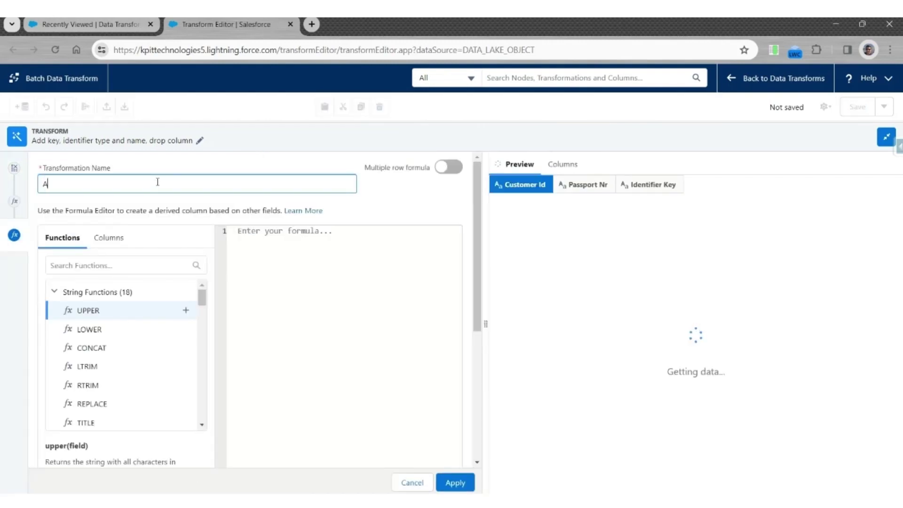
{"action": "type", "text": "dd Identifier Name"}
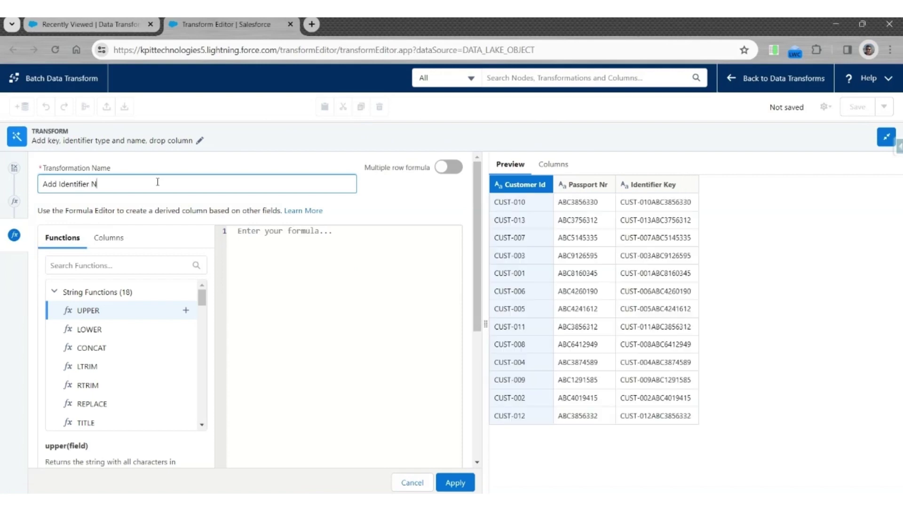
{"action": "left_click", "coordinate": [313, 237]}
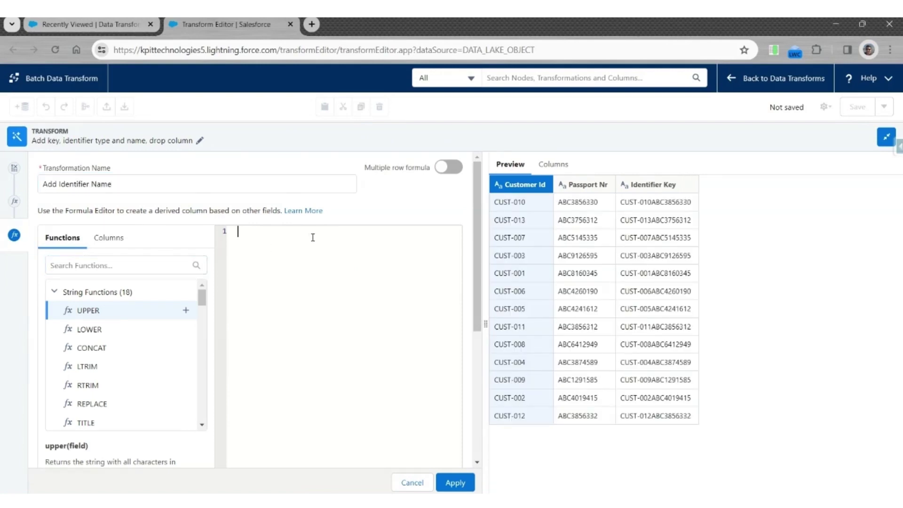
{"action": "type", "text": "'Passport Nr"}
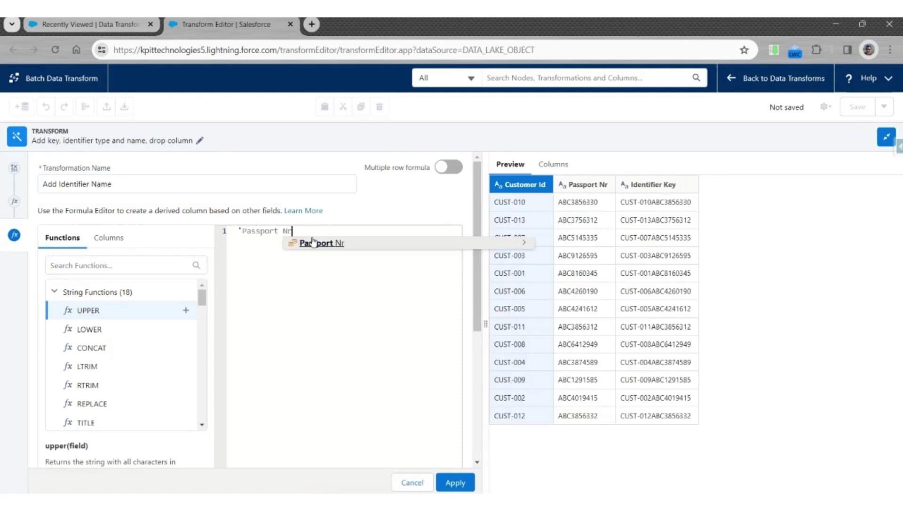
{"action": "scroll", "coordinate": [338, 226], "scroll_direction": "down", "scroll_amount": 5}
Make the new column Text, labelled Identifier Name, adjust its API name, and apply
{"action": "left_click", "coordinate": [125, 312]}
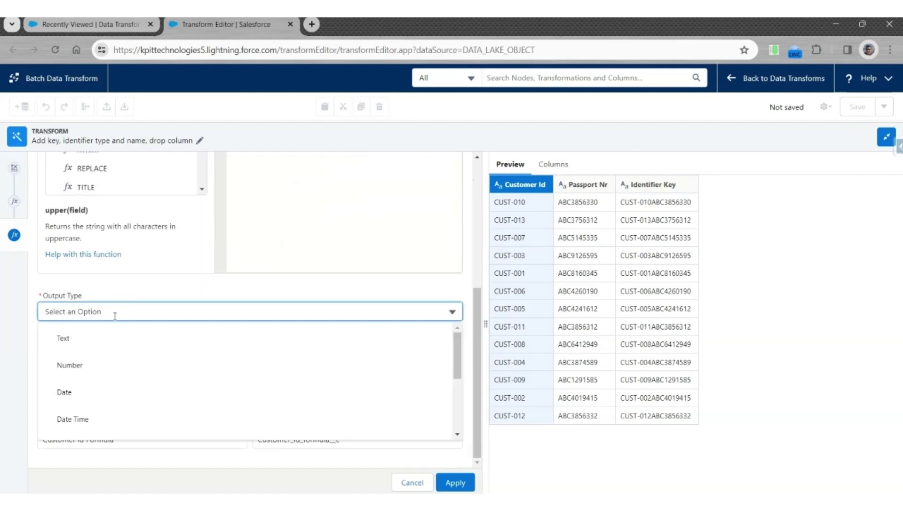
{"action": "left_click", "coordinate": [91, 340]}
{"action": "triple_click", "coordinate": [135, 440]}
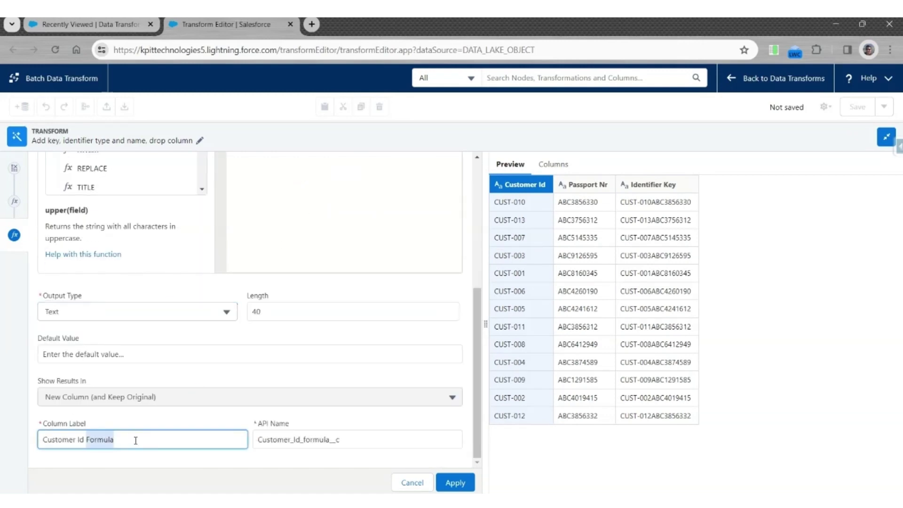
{"action": "type", "text": "Identifier Name"}
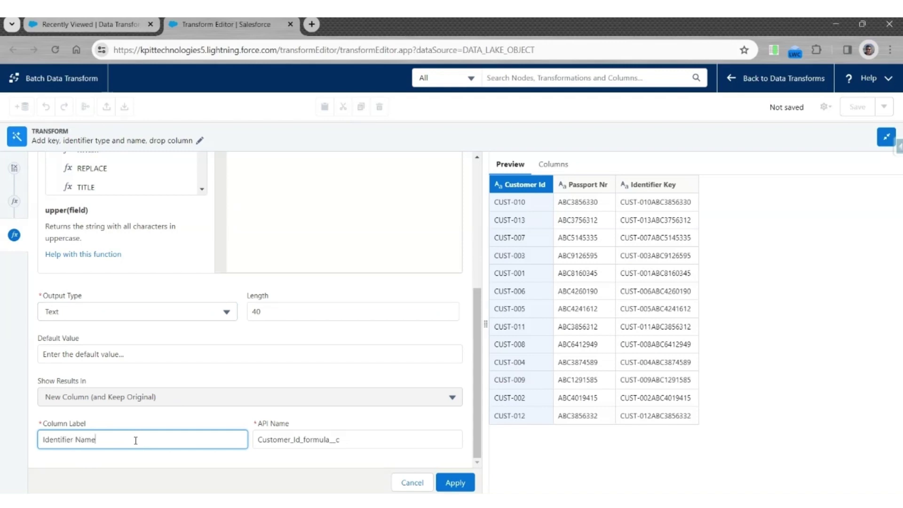
{"action": "key", "text": "Tab"}
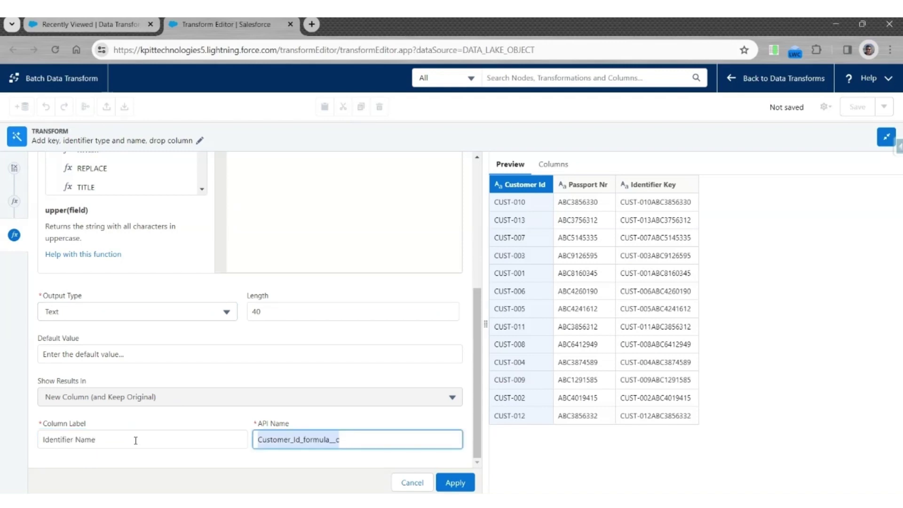
{"action": "type", "text": "Identifer_Name__c"}
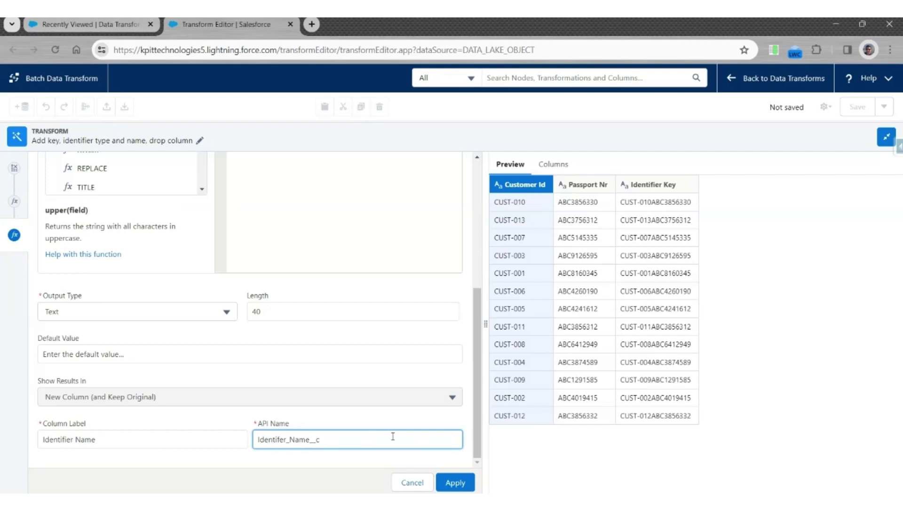
{"action": "left_click", "coordinate": [454, 481]}
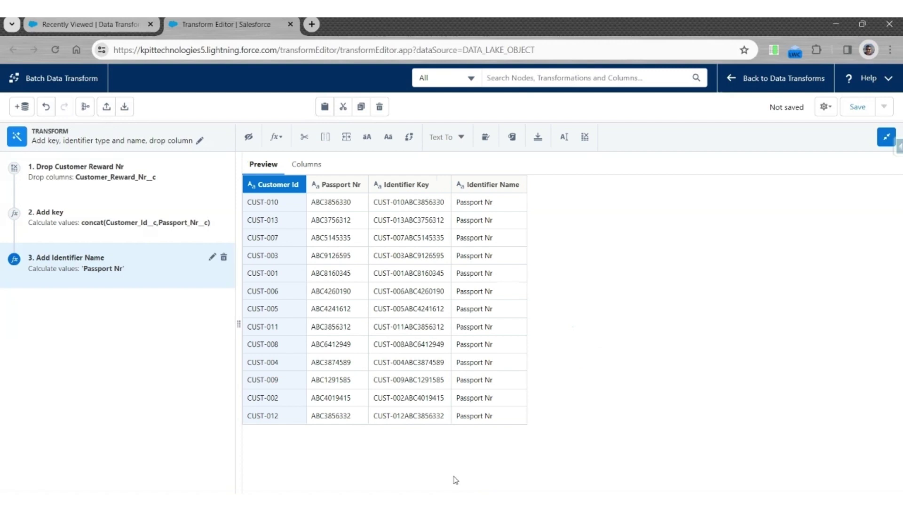
Create custom formula step 'Add Identifier Type' with the value 'Identifier'
{"action": "left_click", "coordinate": [276, 136]}
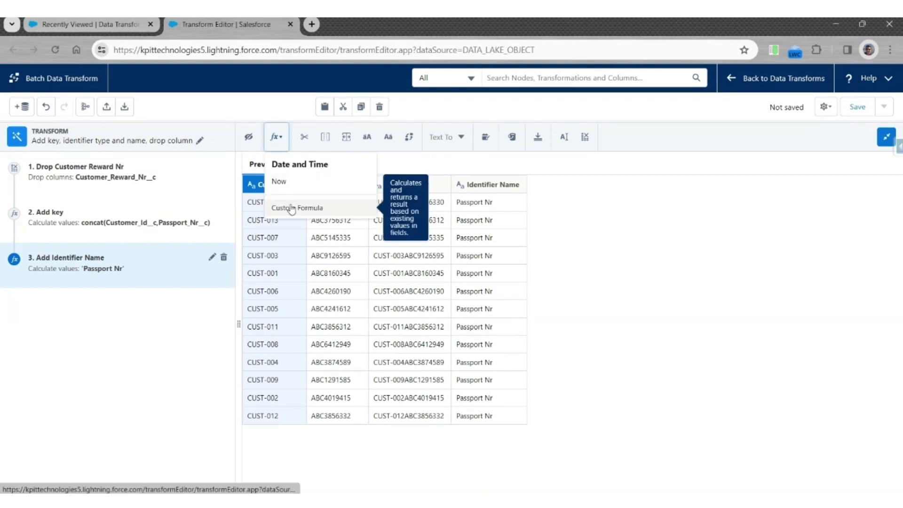
{"action": "left_click", "coordinate": [292, 208]}
{"action": "type", "text": "Add Identifier "}
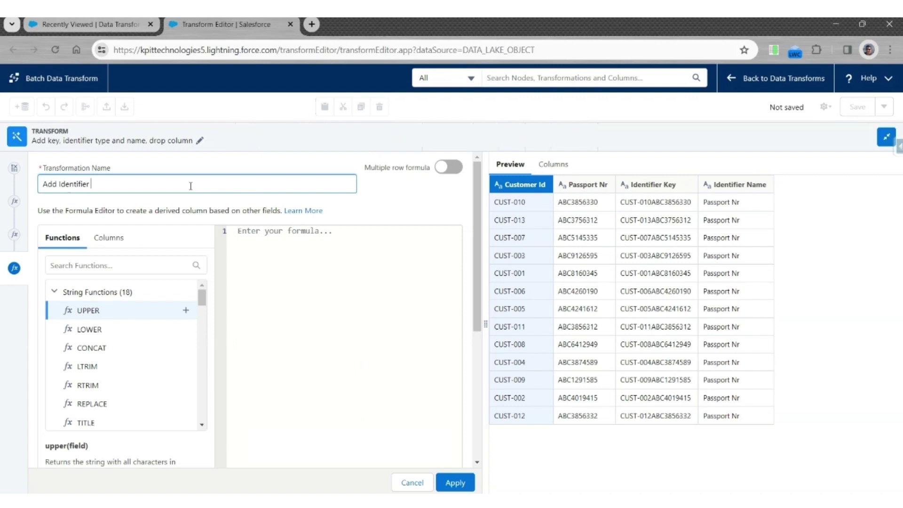
{"action": "type", "text": "Type"}
{"action": "left_click", "coordinate": [264, 241]}
{"action": "type", "text": "'"}
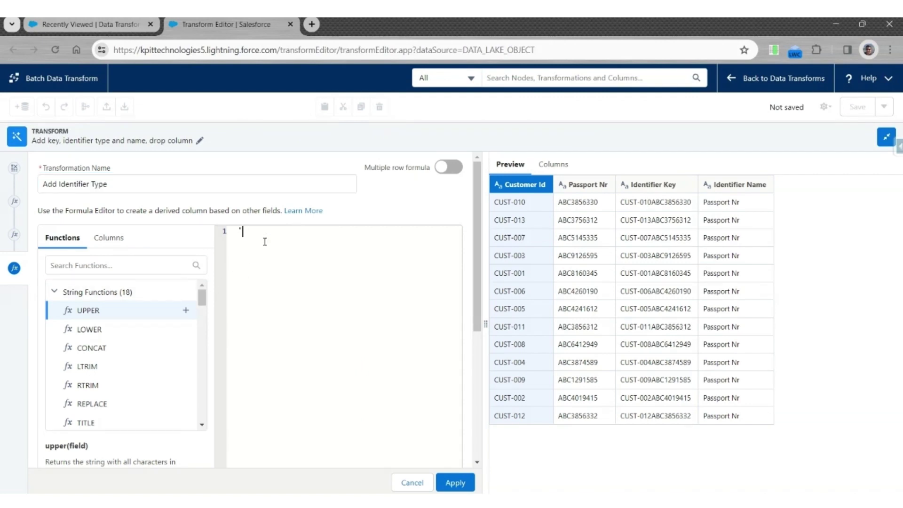
{"action": "type", "text": "Identifier"}
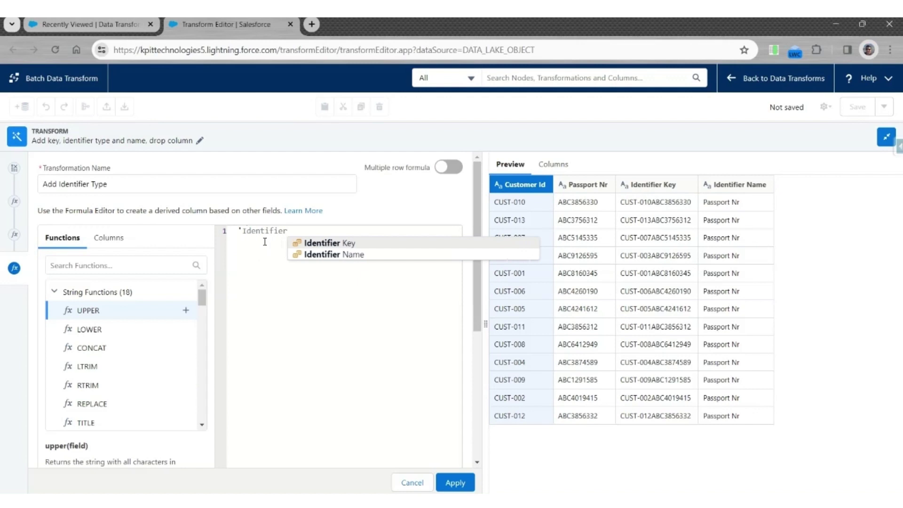
{"action": "scroll", "coordinate": [462, 362], "scroll_direction": "down", "scroll_amount": 5}
Output it as Text column Identifier Type, API name Identifier_Type__c, and apply
{"action": "left_click", "coordinate": [146, 316]}
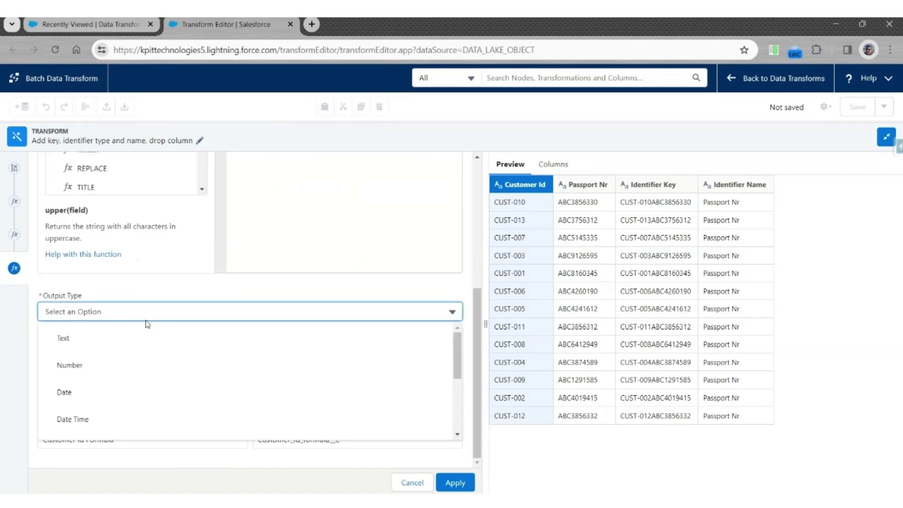
{"action": "left_click", "coordinate": [70, 338]}
{"action": "triple_click", "coordinate": [135, 439]}
{"action": "key", "text": "BackSpace"}
{"action": "type", "text": "Identifier Ty"}
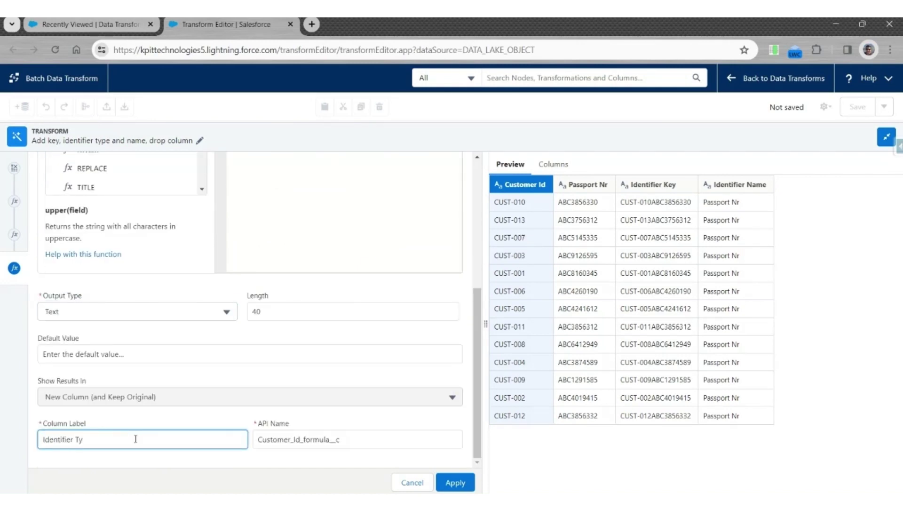
{"action": "type", "text": "pe"}
{"action": "key", "text": "Tab"}
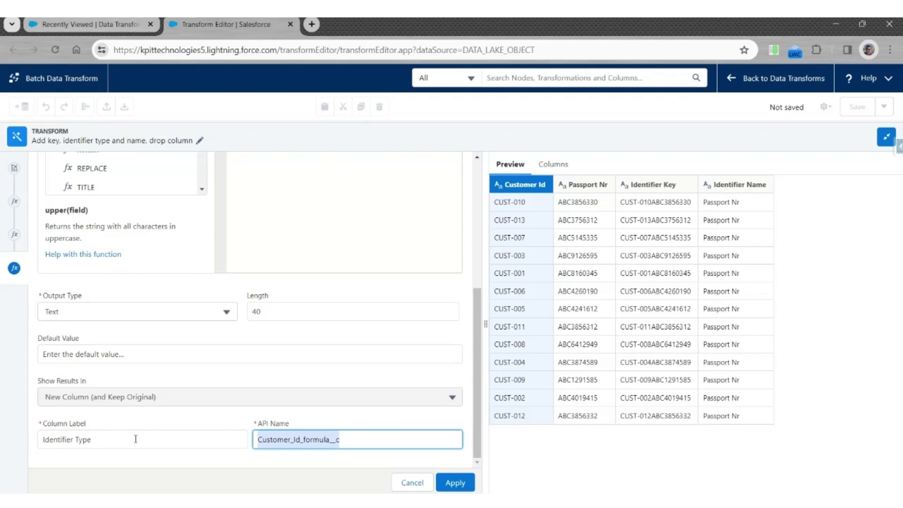
{"action": "type", "text": "Identifier_T"}
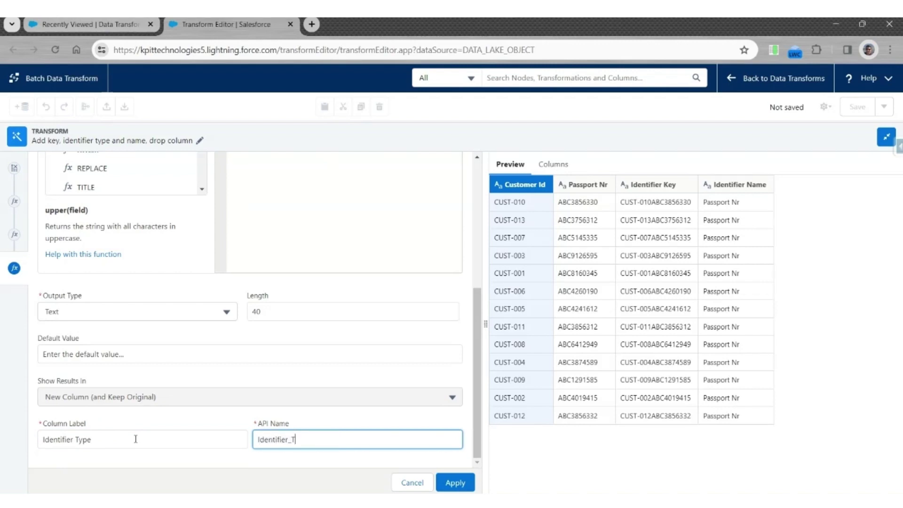
{"action": "type", "text": "ype__c"}
{"action": "left_click", "coordinate": [450, 486]}
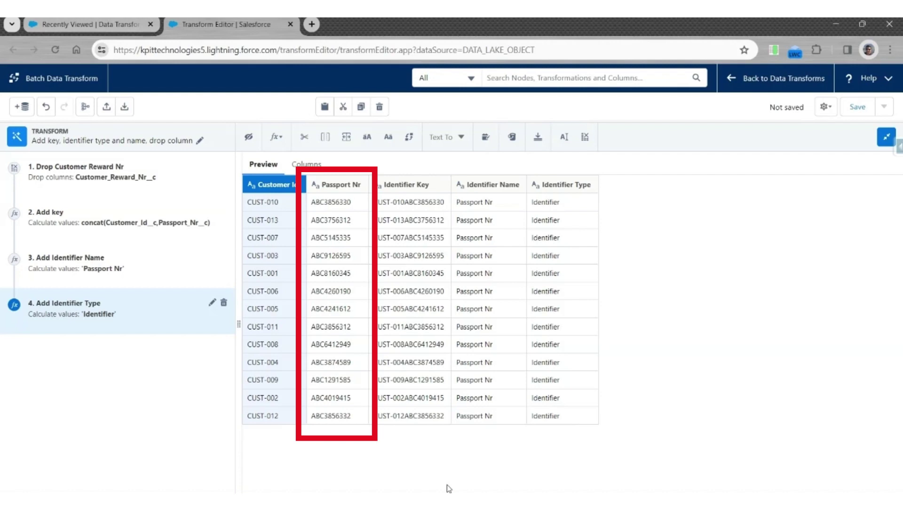
Rename Passport Nr to Identifier Number (Identifier_Number__c) in step 'Rename to Identifier Number'
{"action": "left_click", "coordinate": [344, 189]}
{"action": "left_click", "coordinate": [564, 136]}
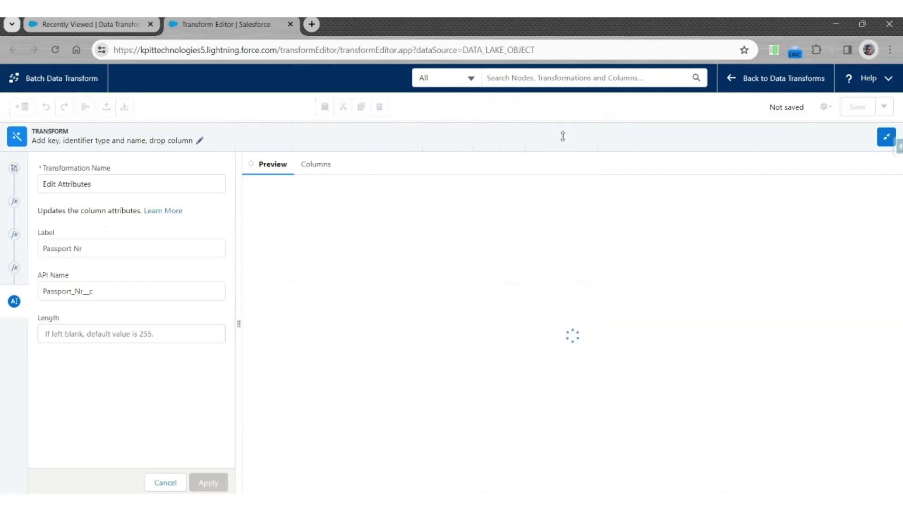
{"action": "triple_click", "coordinate": [132, 190]}
{"action": "type", "text": "Rename to Identifier Number"}
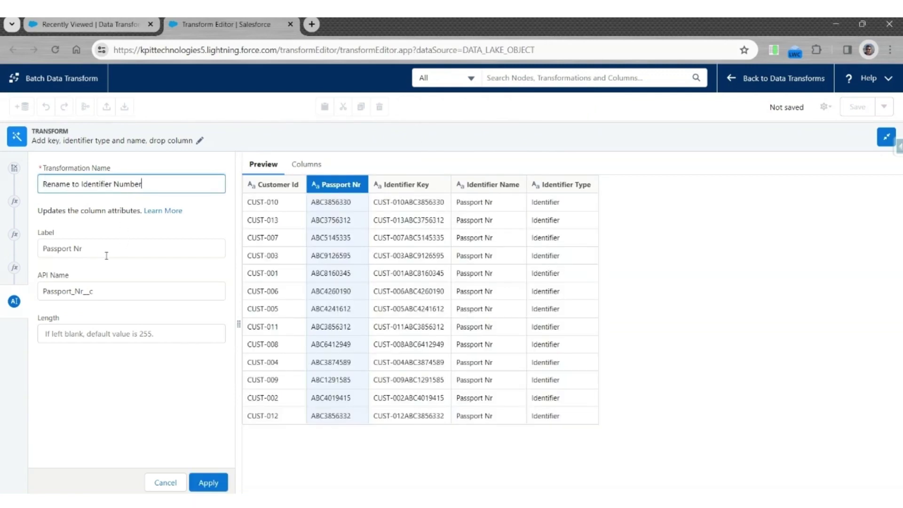
{"action": "left_click", "coordinate": [107, 254]}
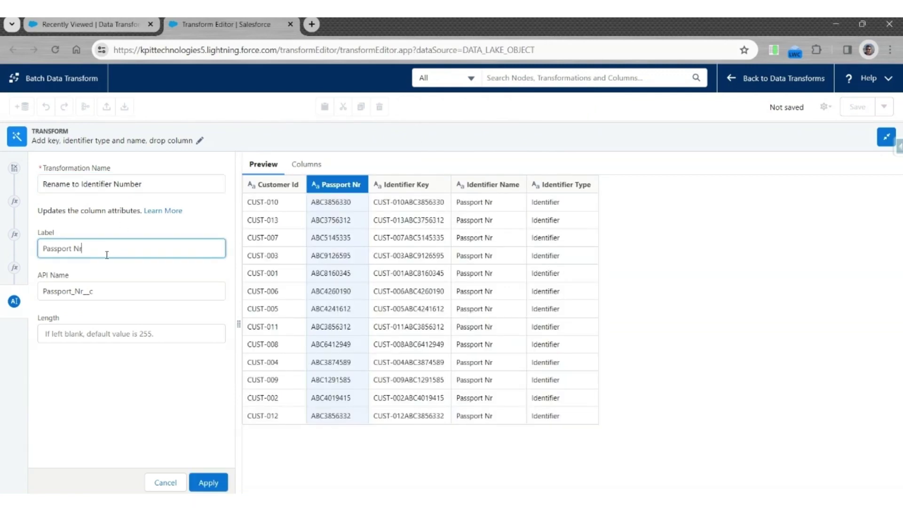
{"action": "double_click", "coordinate": [107, 254]}
{"action": "key", "text": "ctrl+a"}
{"action": "type", "text": "Identifier Number"}
{"action": "key", "text": "Tab"}
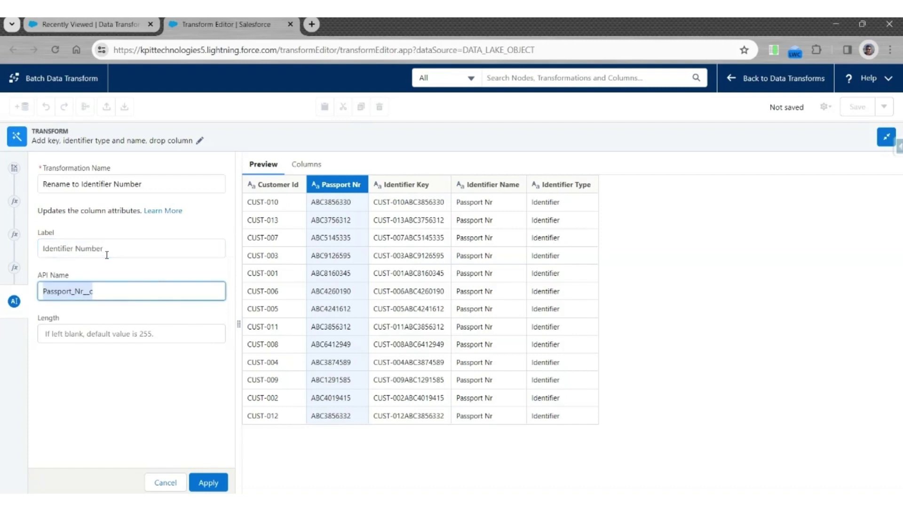
{"action": "type", "text": "Identifier_Nu"}
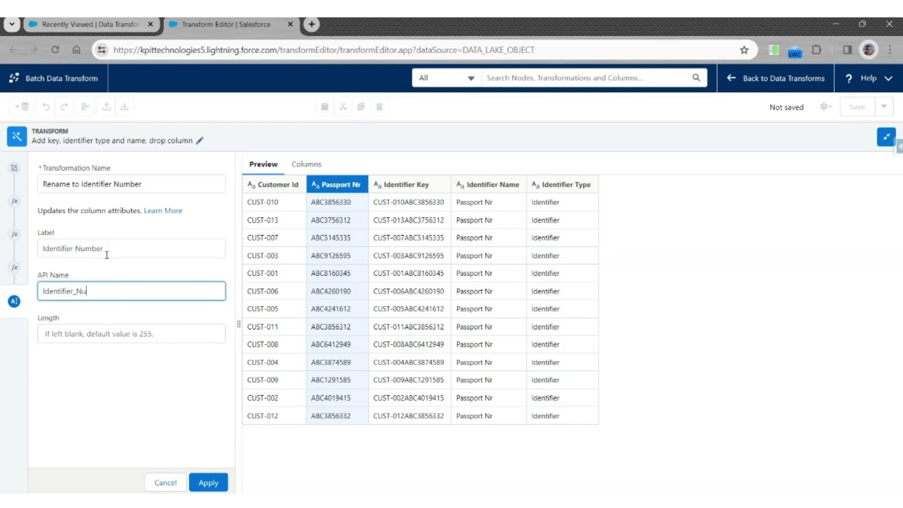
{"action": "type", "text": "mber__c"}
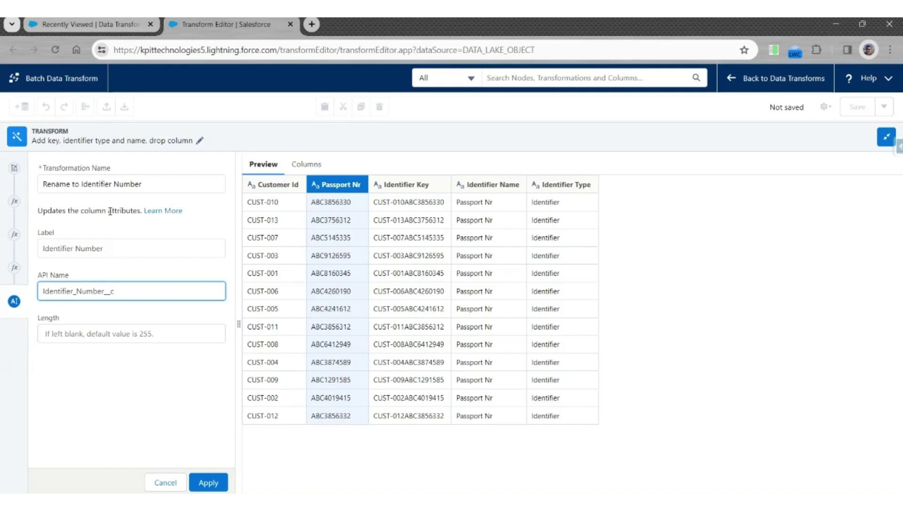
{"action": "left_click", "coordinate": [220, 483]}
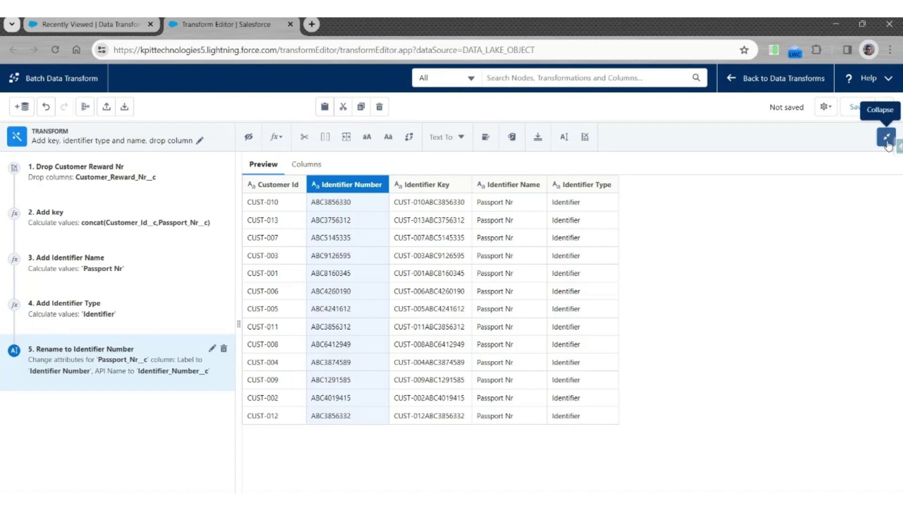
{"action": "left_click", "coordinate": [886, 138]}
Add an output node after the transform targeting the Identifier List data lake object
{"action": "left_click", "coordinate": [346, 183]}
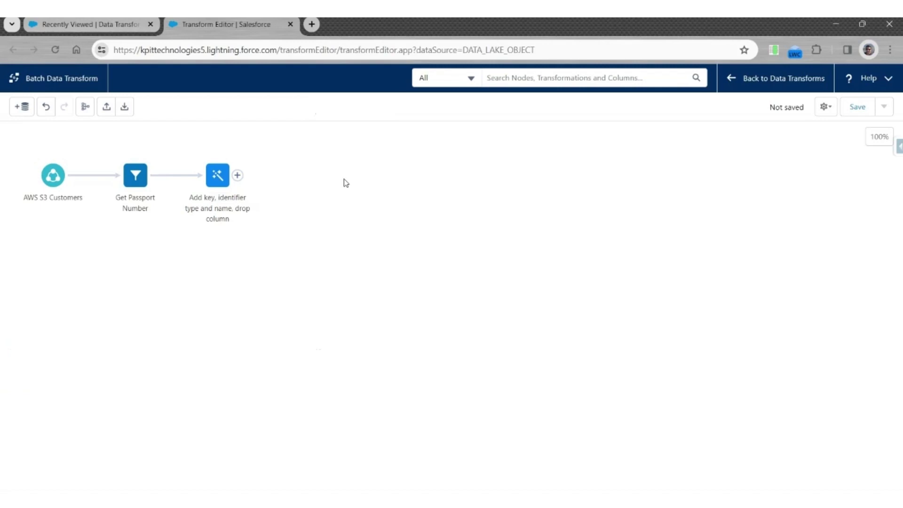
{"action": "left_click", "coordinate": [237, 175]}
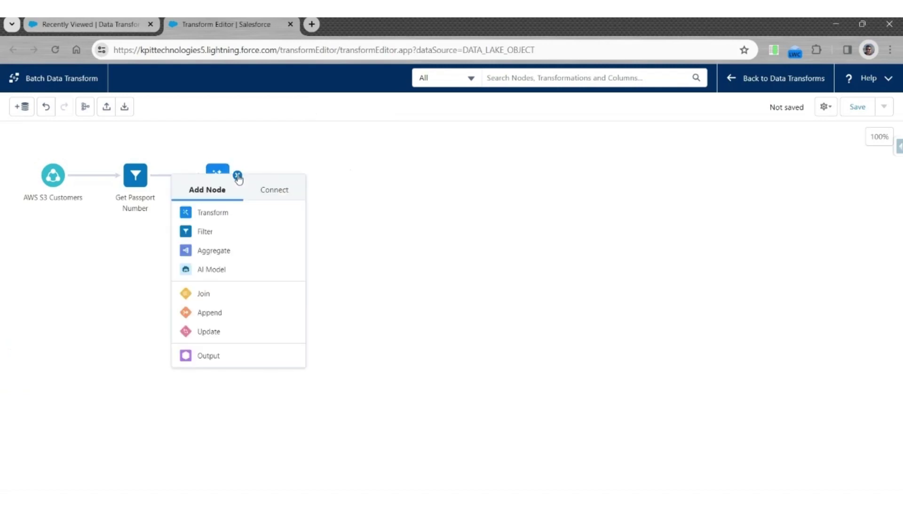
{"action": "left_click", "coordinate": [209, 356]}
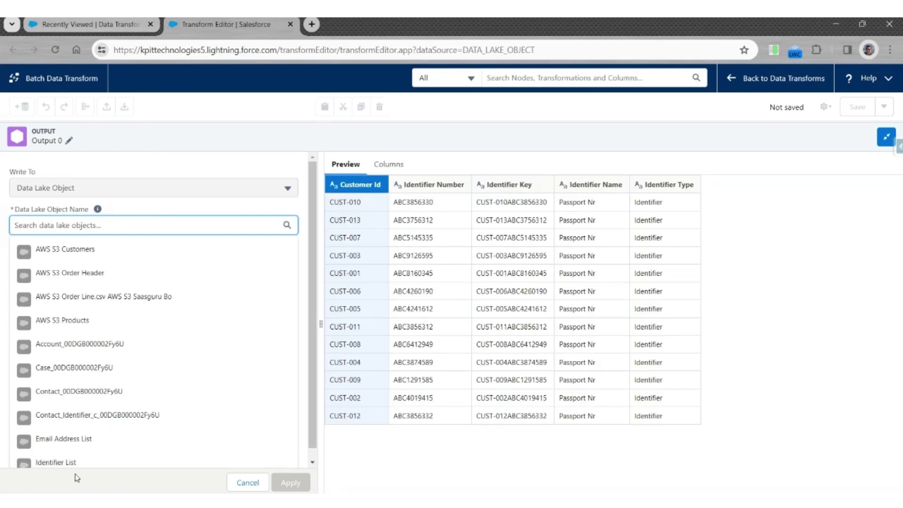
{"action": "left_click", "coordinate": [73, 463]}
Map Customer Id, Identifier Number, Identifier Name and Identifier Type to Party__c, Identification_Number__c, Identification_Name__c, Party_Identification_Type__c
{"action": "left_click", "coordinate": [192, 292]}
{"action": "type", "text": "pa"}
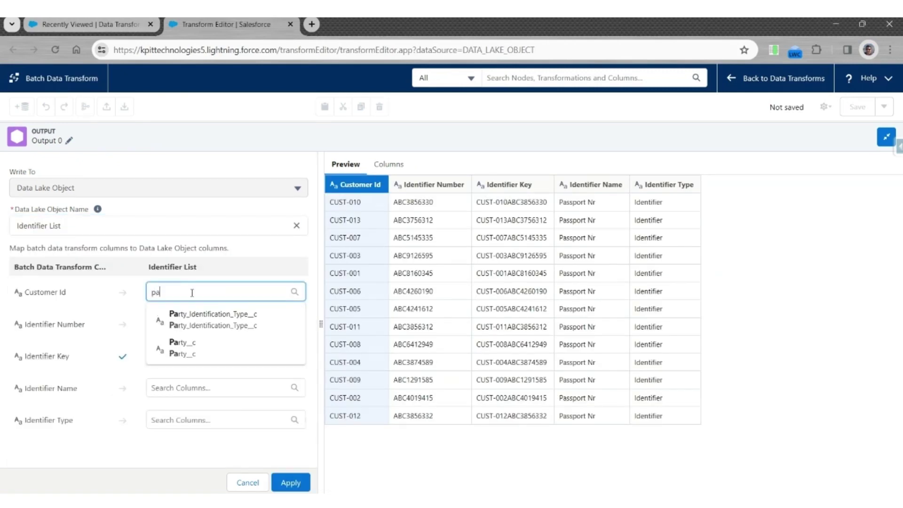
{"action": "type", "text": "rt"}
{"action": "left_click", "coordinate": [192, 346]}
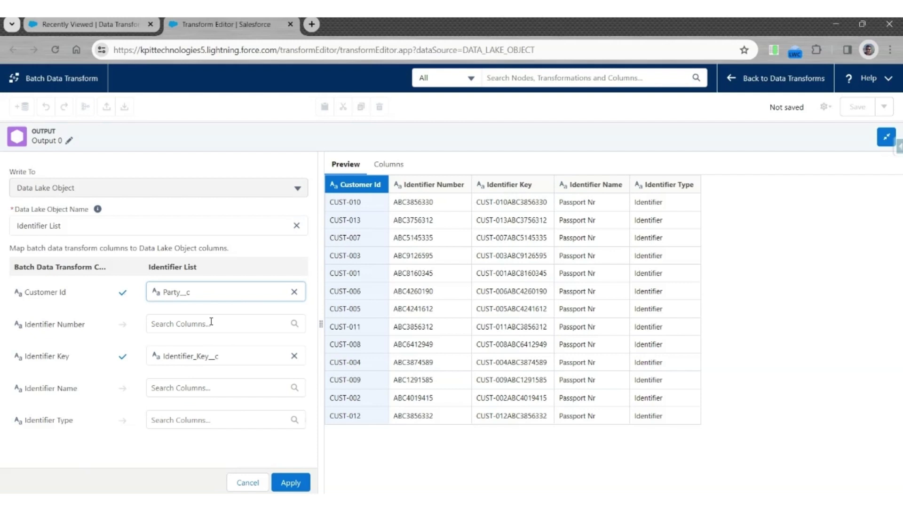
{"action": "left_click", "coordinate": [211, 323]}
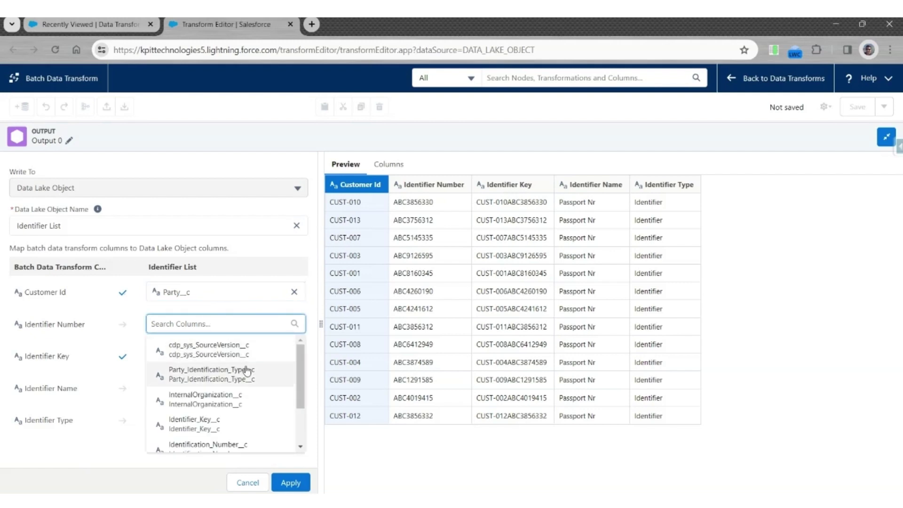
{"action": "scroll", "coordinate": [202, 376], "scroll_direction": "down", "scroll_amount": 1}
{"action": "left_click", "coordinate": [220, 390]}
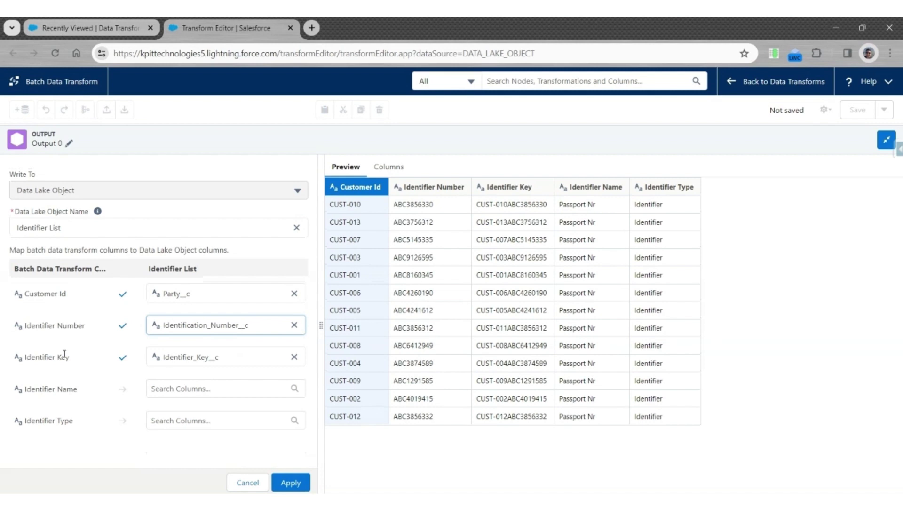
{"action": "left_click", "coordinate": [207, 389]}
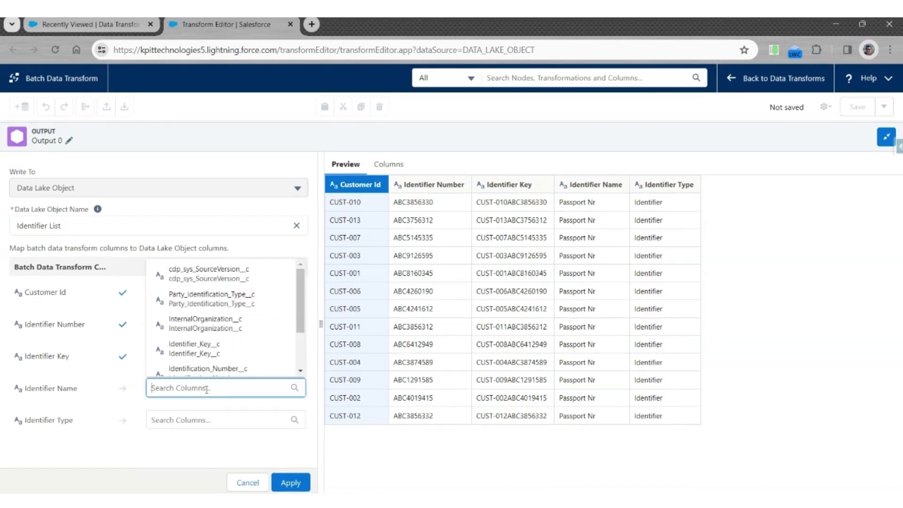
{"action": "scroll", "coordinate": [235, 325], "scroll_direction": "down", "scroll_amount": 2}
{"action": "left_click", "coordinate": [208, 341]}
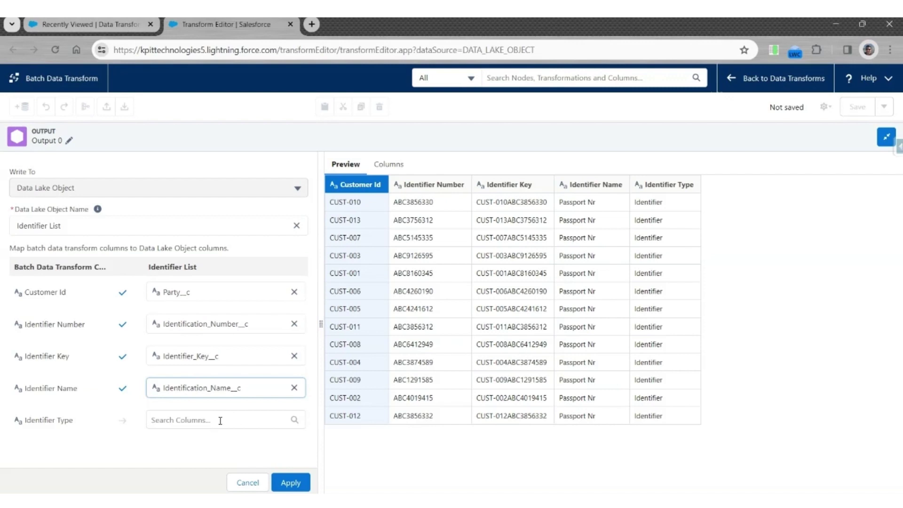
{"action": "left_click", "coordinate": [220, 421]}
{"action": "left_click", "coordinate": [227, 331]}
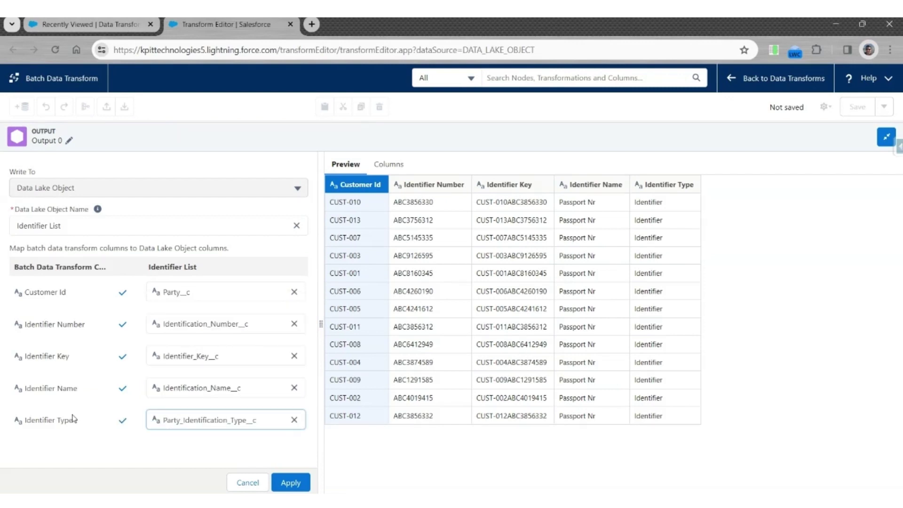
{"action": "left_click", "coordinate": [117, 443]}
{"action": "left_click", "coordinate": [284, 482]}
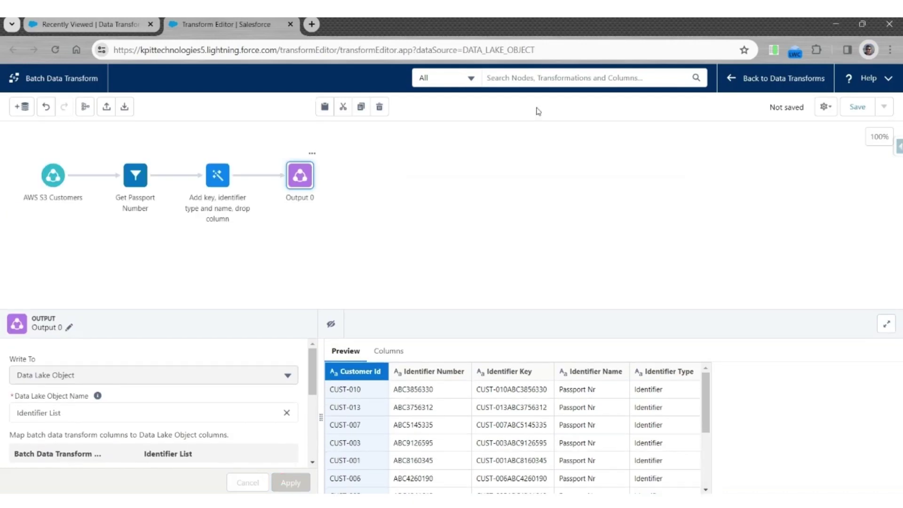
Save the batch data transform with the name 'Extract Identifiers from AWS S3 Customers'
{"action": "left_click", "coordinate": [857, 107]}
{"action": "left_click", "coordinate": [379, 272]}
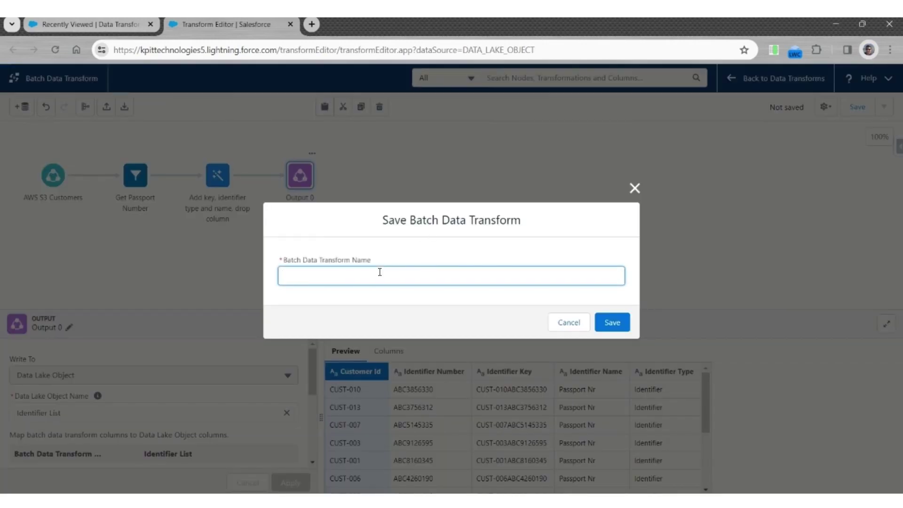
{"action": "type", "text": "Extract Identifiers from AWS S3 Customers"}
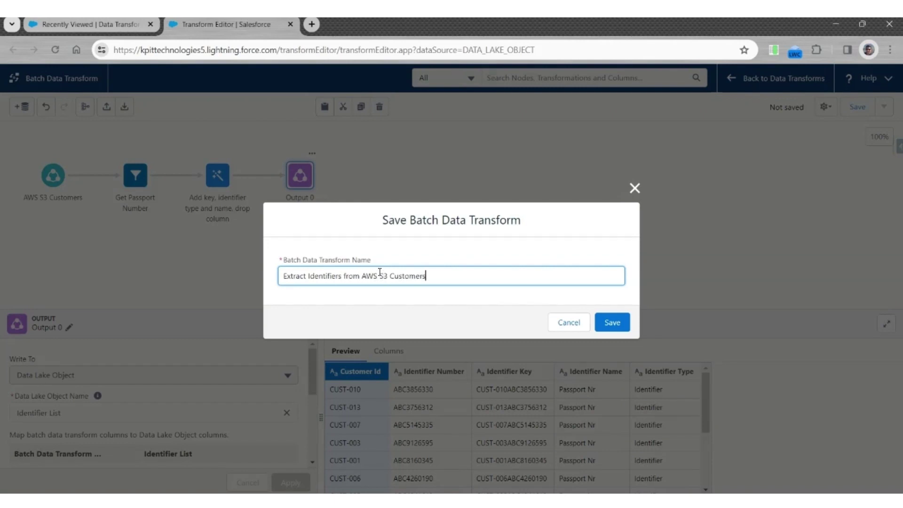
{"action": "left_click", "coordinate": [621, 320]}
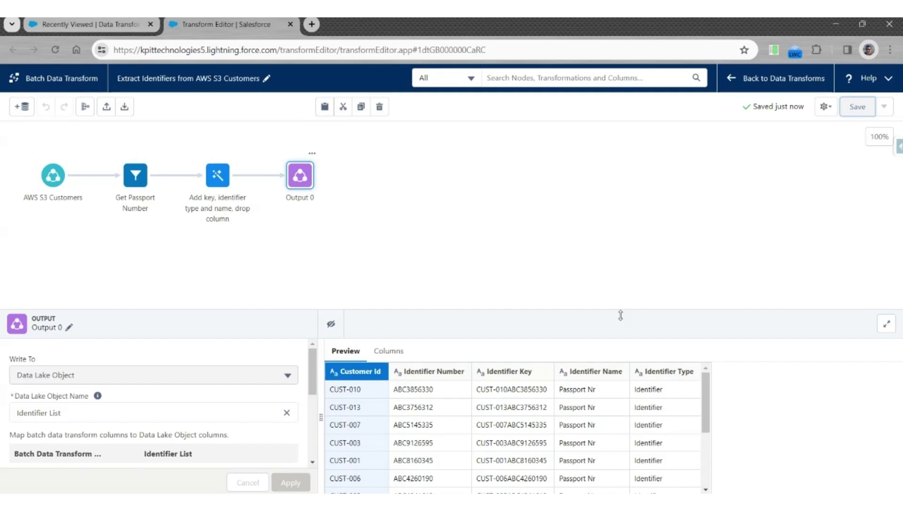
{"action": "left_click", "coordinate": [73, 177]}
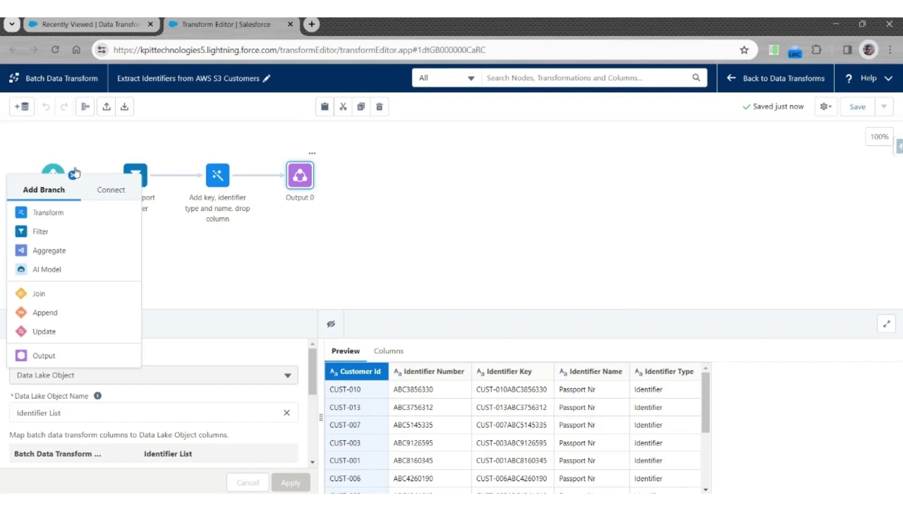
Remove the stray Filter 1 branch off AWS S3 Customers, discarding its unapplied changes
{"action": "left_click", "coordinate": [40, 231]}
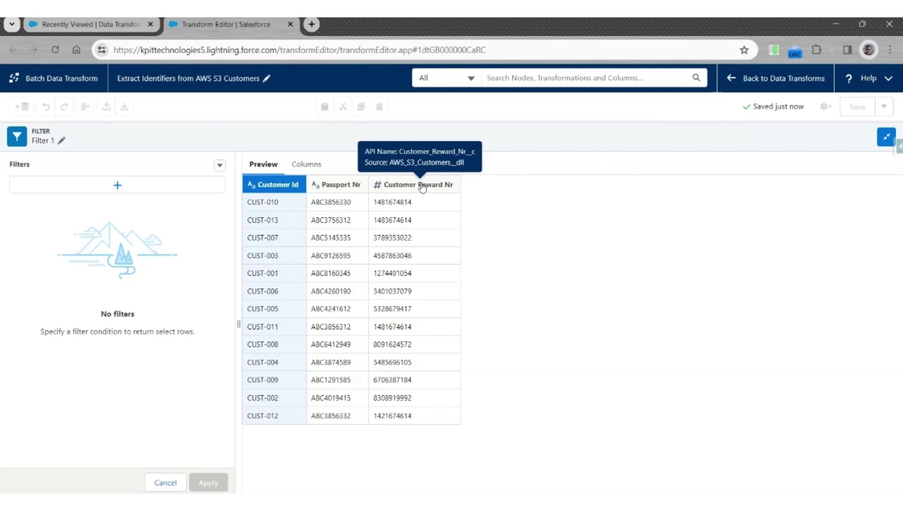
{"action": "left_click", "coordinate": [887, 137]}
{"action": "left_click", "coordinate": [406, 301]}
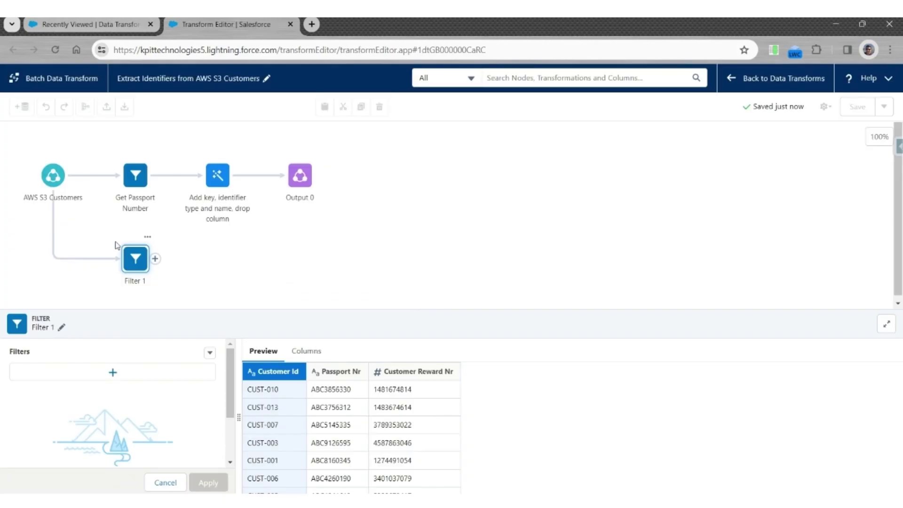
{"action": "left_click", "coordinate": [148, 237]}
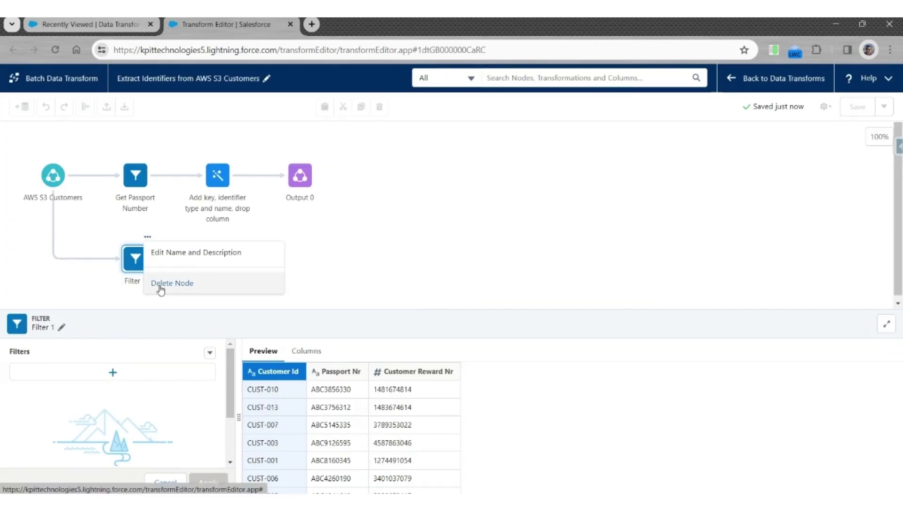
{"action": "left_click", "coordinate": [160, 287]}
{"action": "left_click", "coordinate": [469, 301]}
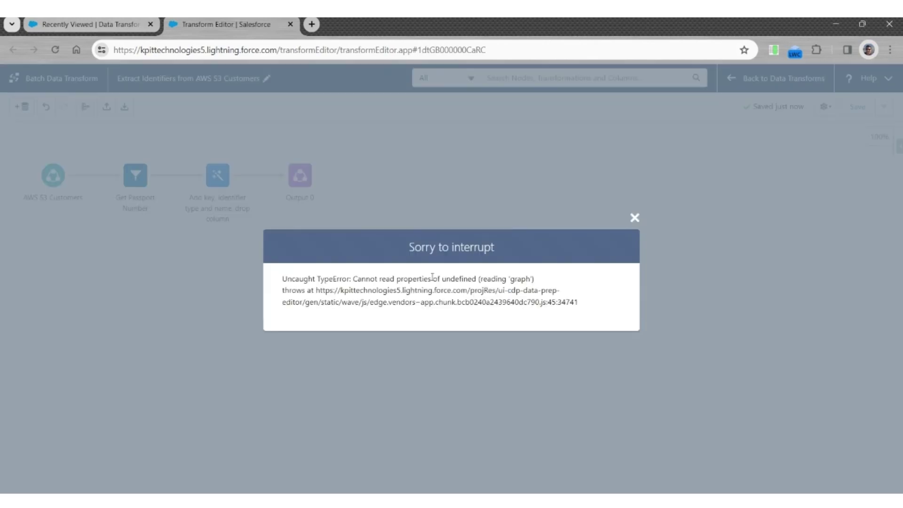
{"action": "left_click", "coordinate": [635, 217]}
Branch a new transform node off AWS S3 Customers named 'Change Customer Reward Nr to Text'
{"action": "left_click", "coordinate": [72, 175]}
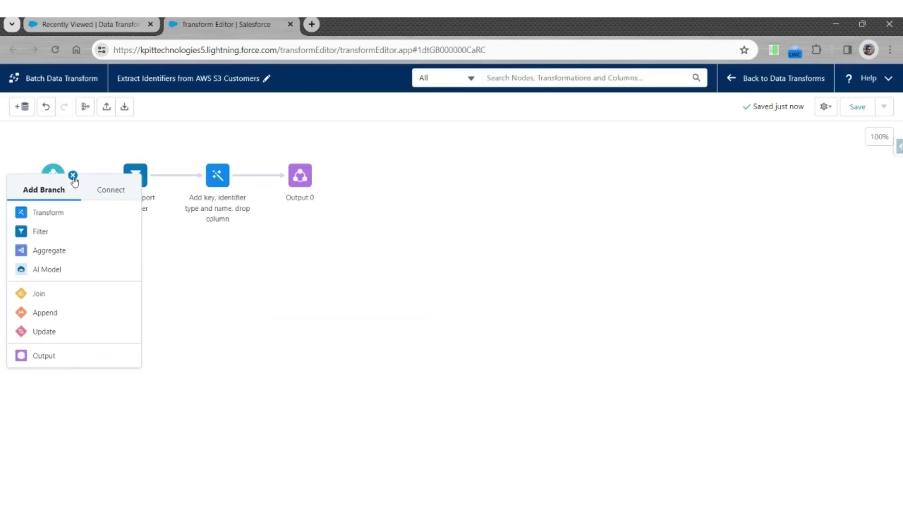
{"action": "left_click", "coordinate": [69, 214]}
{"action": "left_click", "coordinate": [78, 140]}
{"action": "type", "text": "Change Customer Reward Nr to Text"}
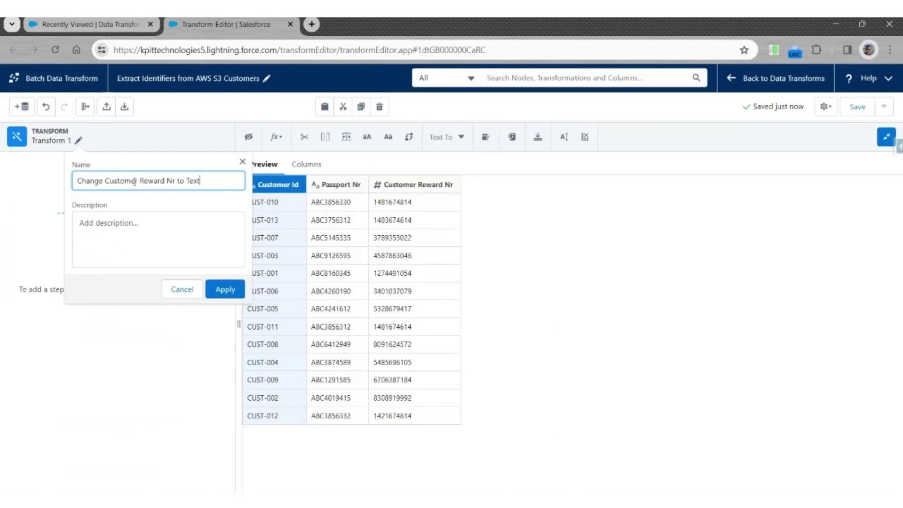
{"action": "key", "text": "Tab"}
{"action": "left_click", "coordinate": [214, 288]}
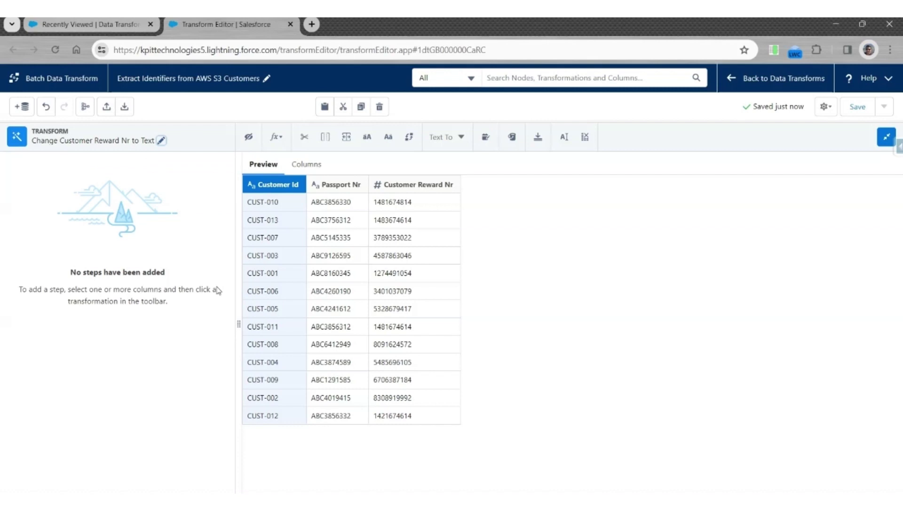
Convert Customer Reward Nr from number to text, keeping the result in the original column
{"action": "left_click", "coordinate": [435, 184]}
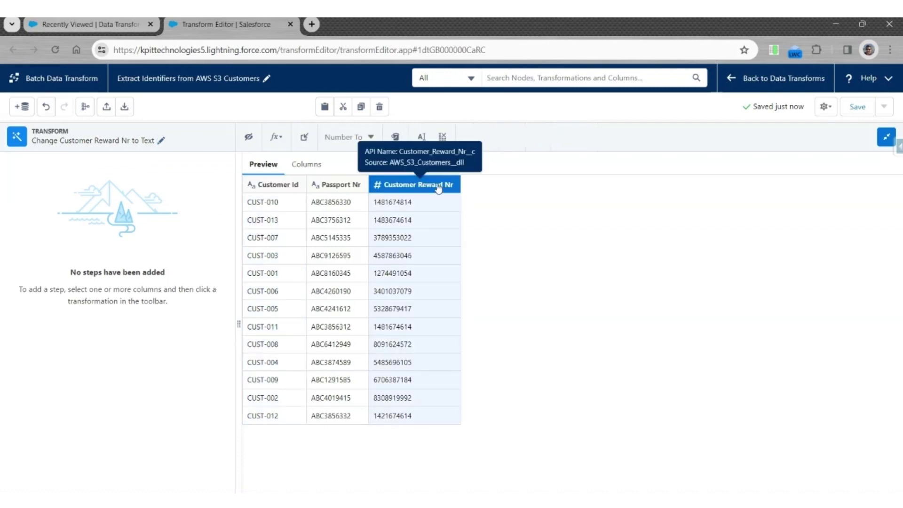
{"action": "left_click", "coordinate": [373, 138]}
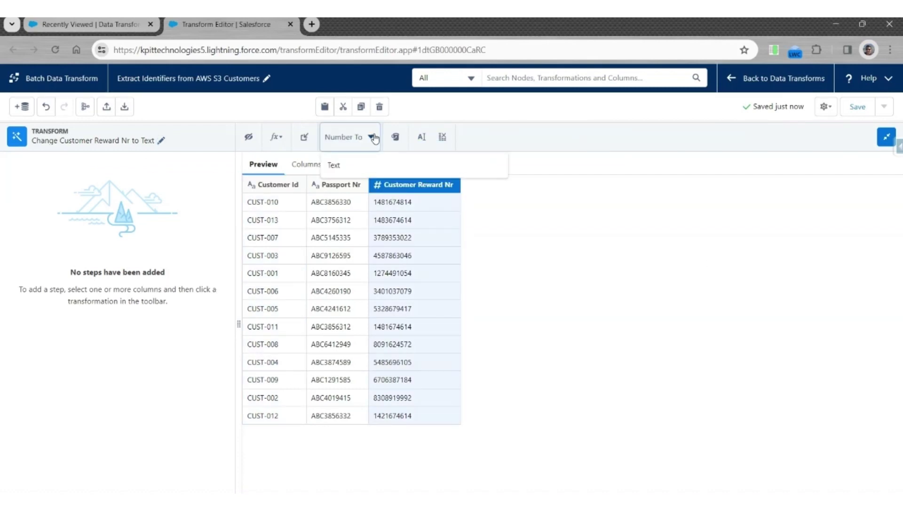
{"action": "left_click", "coordinate": [336, 167]}
{"action": "double_click", "coordinate": [82, 184]}
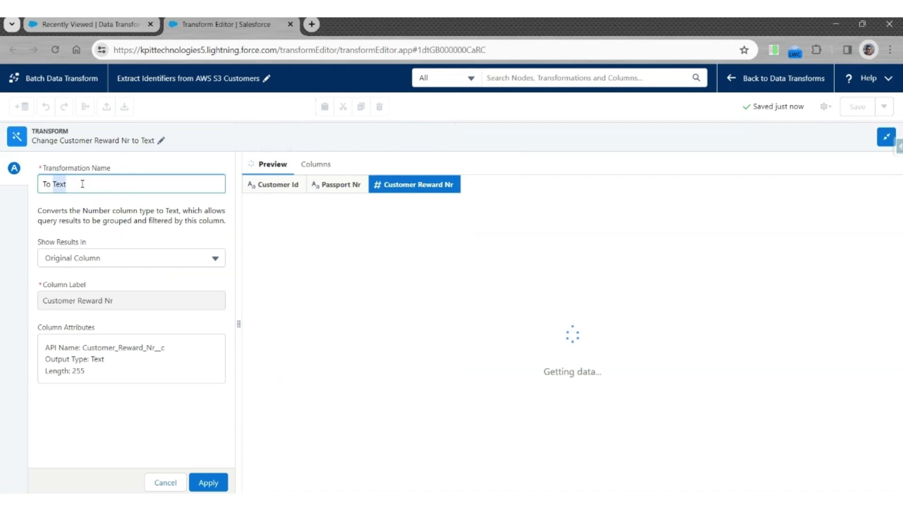
{"action": "left_click", "coordinate": [133, 257]}
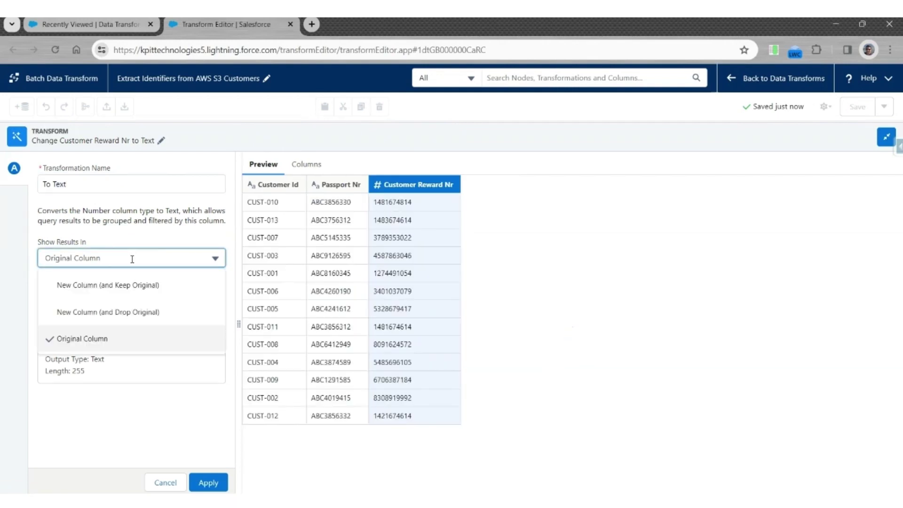
{"action": "left_click", "coordinate": [100, 351]}
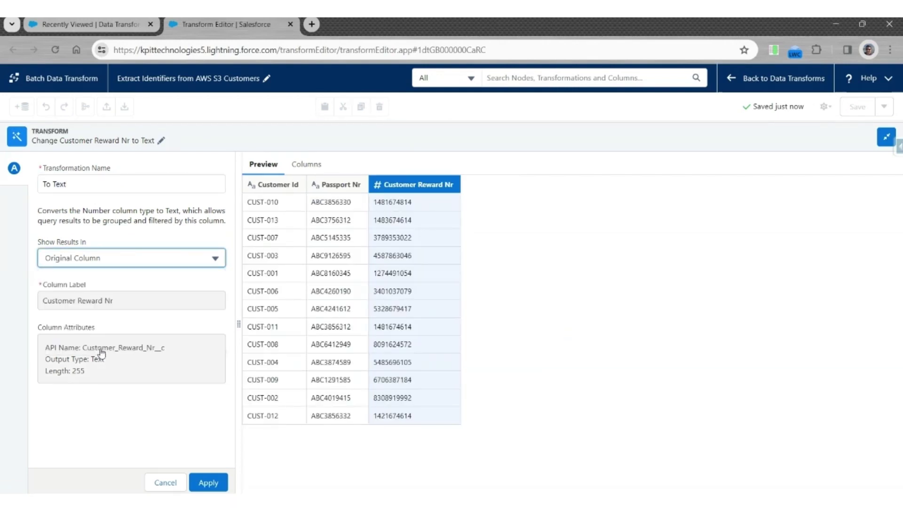
{"action": "left_click", "coordinate": [208, 482]}
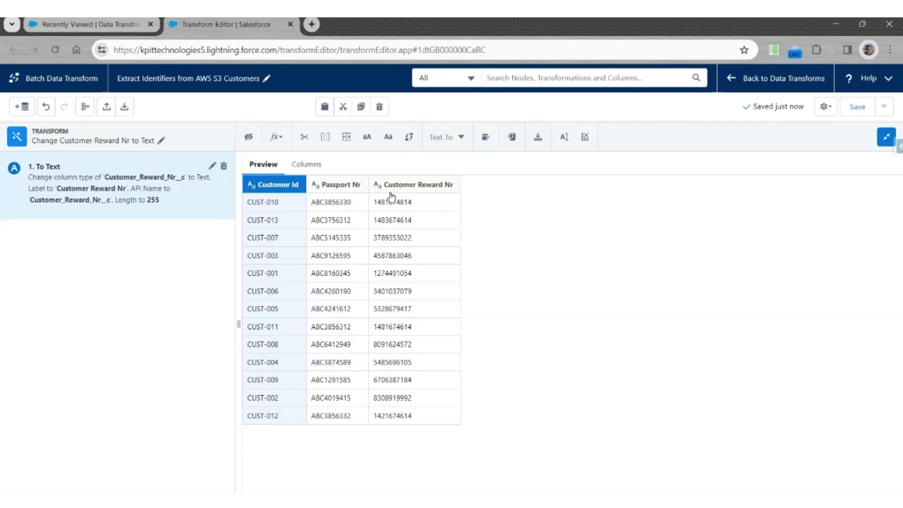
Add a Filter node after the conversion transform, named 'Get Customer Reward Nr'
{"action": "left_click", "coordinate": [886, 136]}
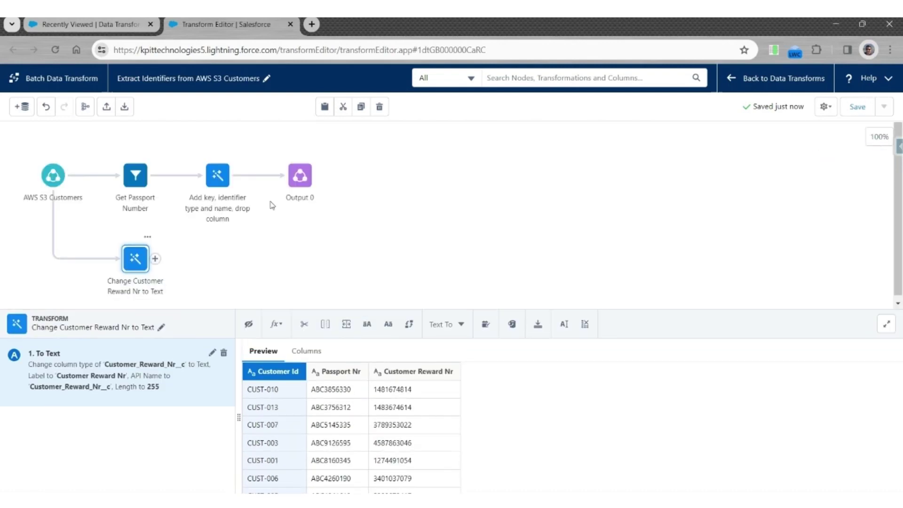
{"action": "left_click", "coordinate": [155, 258]}
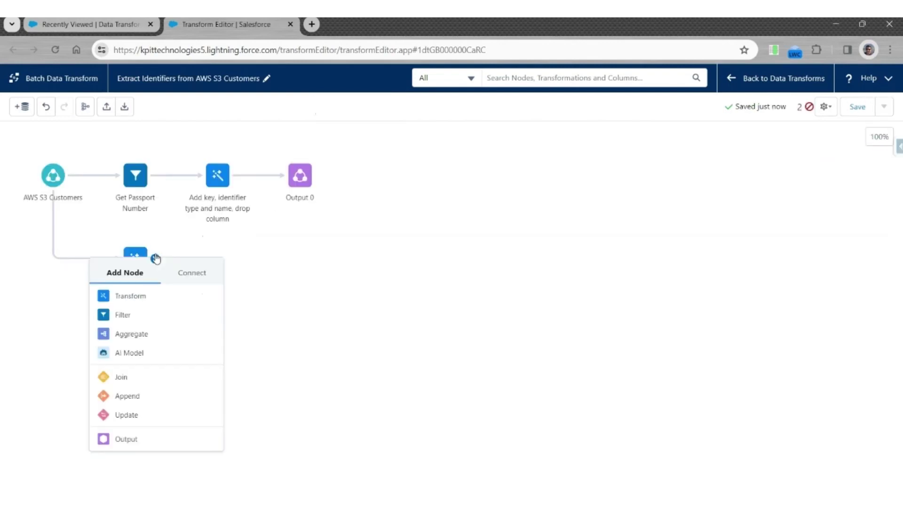
{"action": "left_click", "coordinate": [135, 328]}
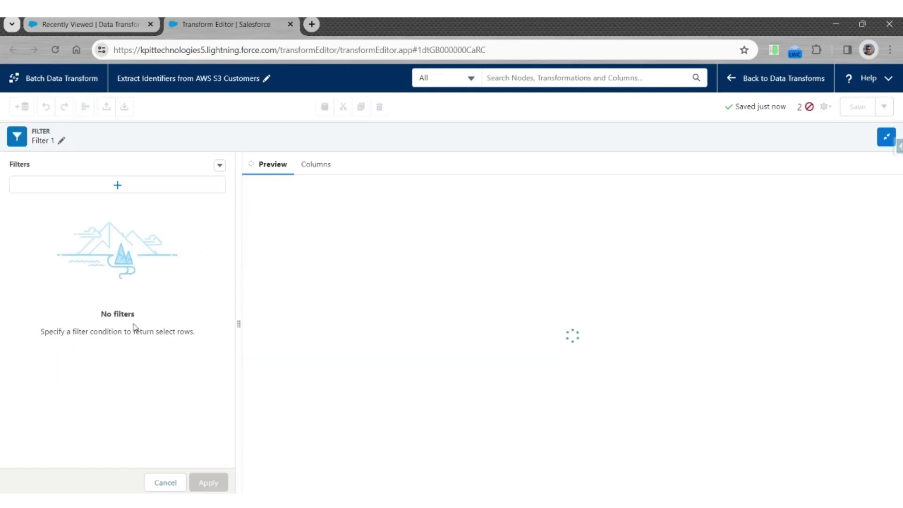
{"action": "left_click", "coordinate": [61, 141]}
{"action": "triple_click", "coordinate": [116, 182]}
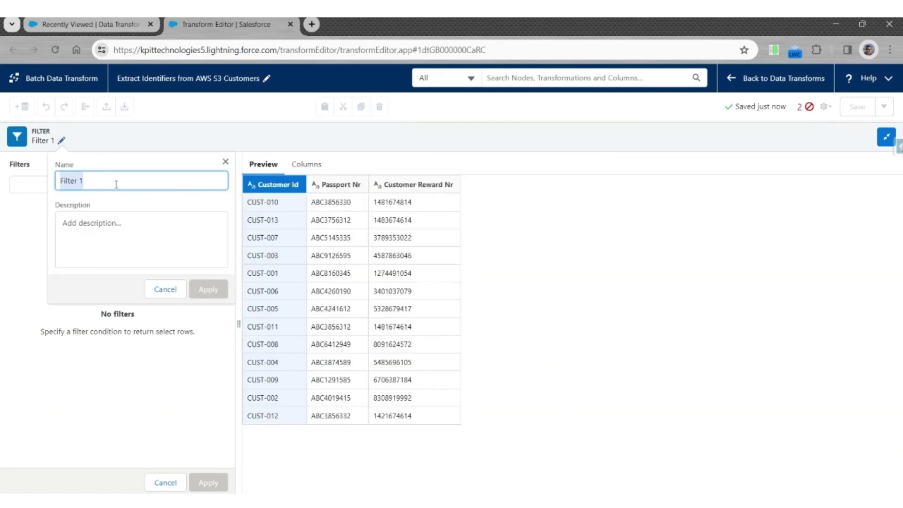
{"action": "type", "text": "Get Customer Reward Nr"}
{"action": "left_click", "coordinate": [202, 298]}
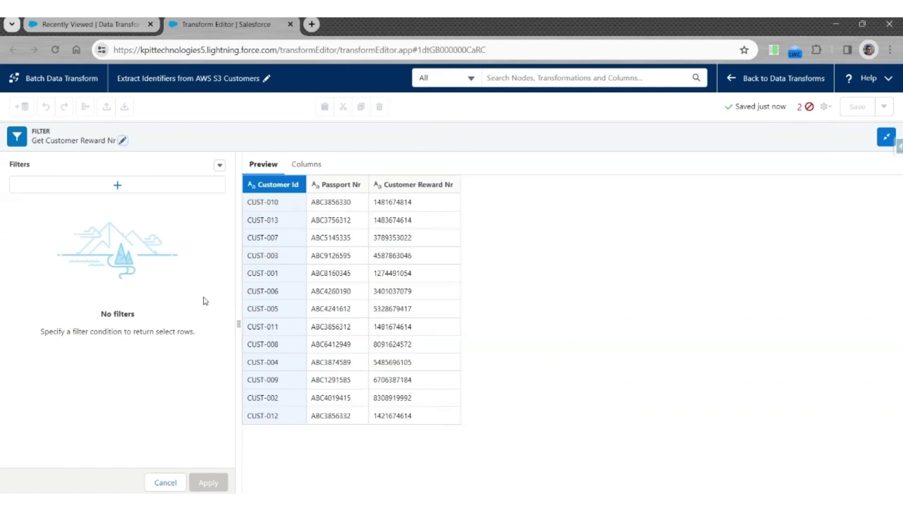
Set the filter's custom expression to char_length(Customer_Reward_Nr__c) > 0 and apply it
{"action": "left_click", "coordinate": [220, 165]}
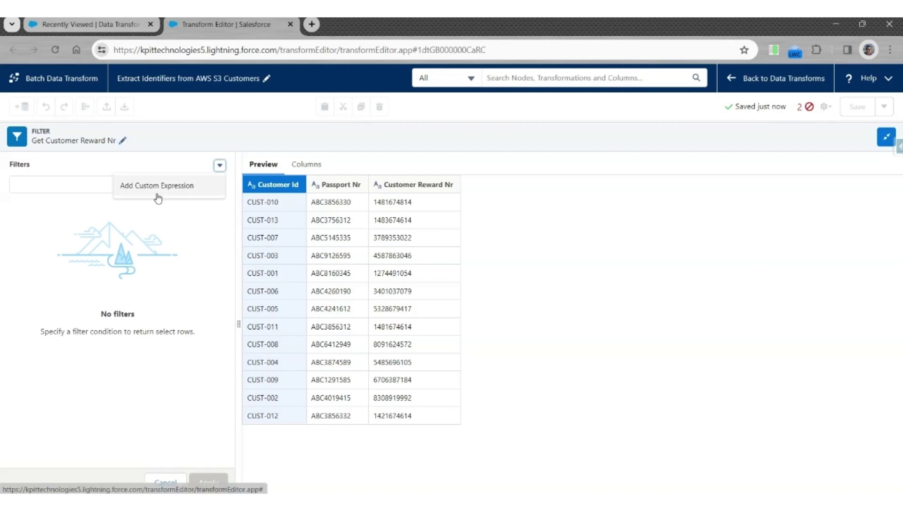
{"action": "left_click", "coordinate": [159, 185]}
{"action": "left_click", "coordinate": [94, 217]}
{"action": "type", "text": "char"}
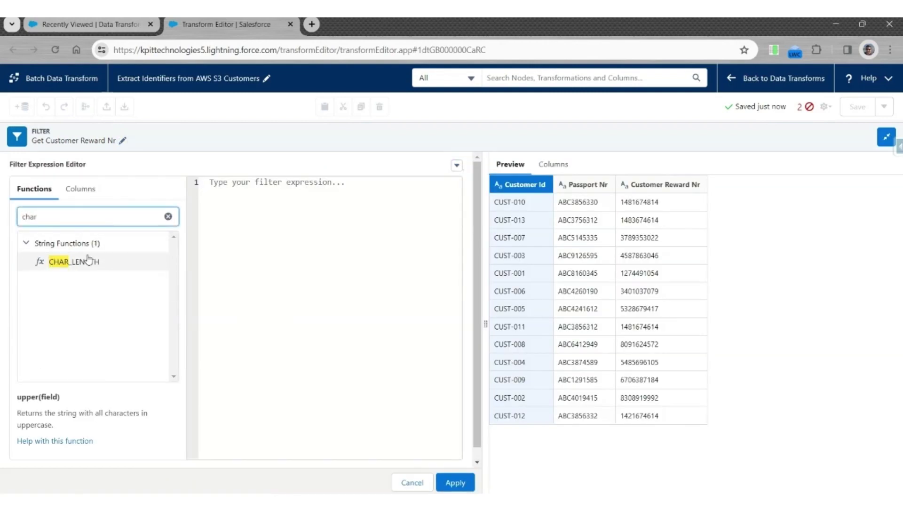
{"action": "left_click", "coordinate": [157, 262]}
{"action": "left_click", "coordinate": [79, 189]}
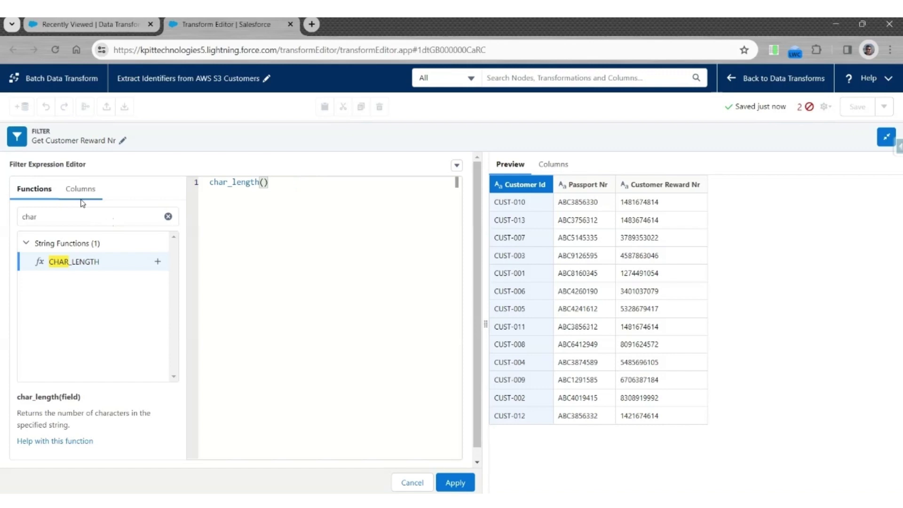
{"action": "left_click", "coordinate": [157, 325]}
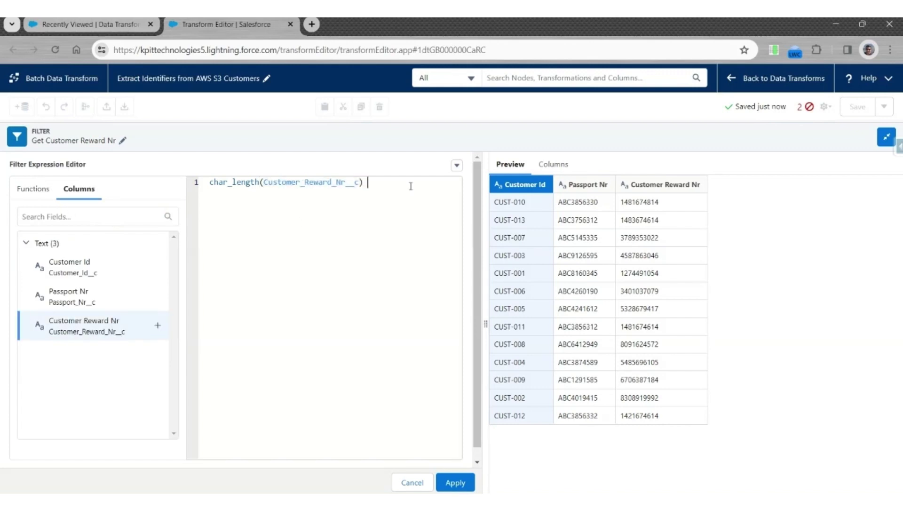
{"action": "type", "text": "> 0"}
{"action": "left_click", "coordinate": [455, 483]}
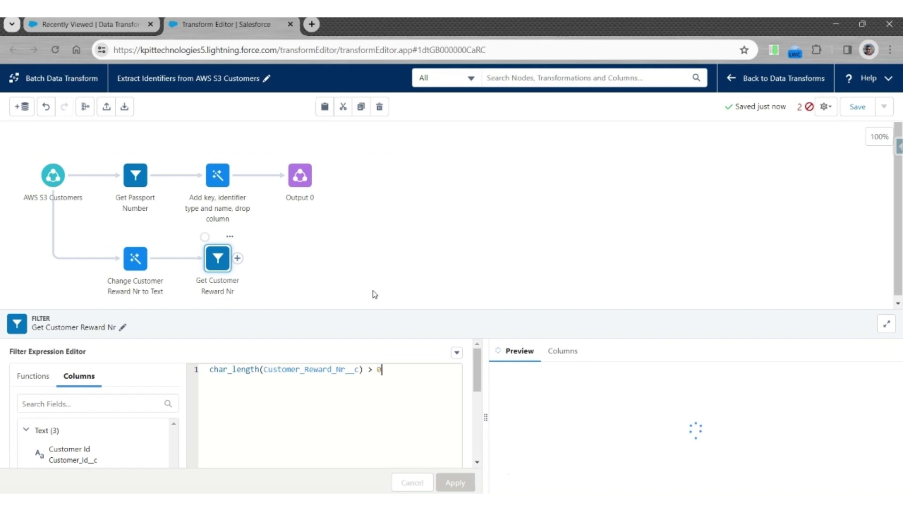
{"action": "left_click", "coordinate": [408, 251]}
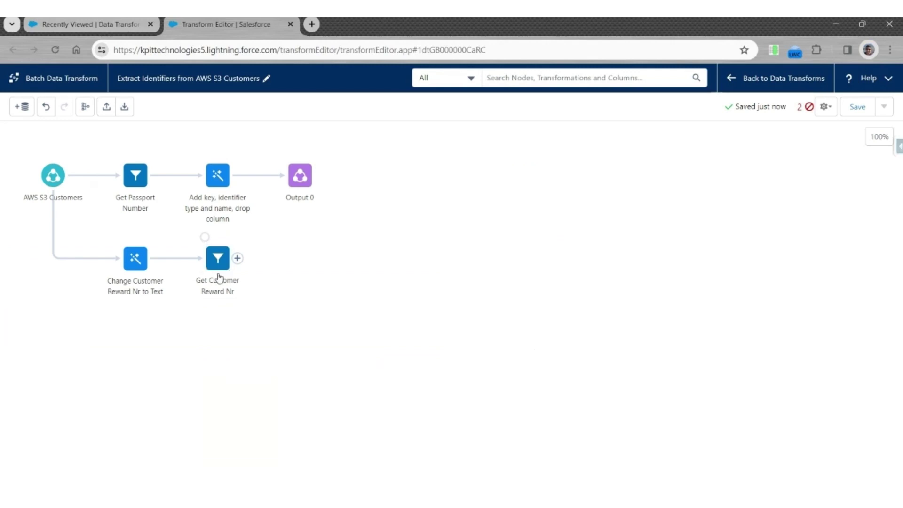
{"action": "left_click", "coordinate": [238, 260]}
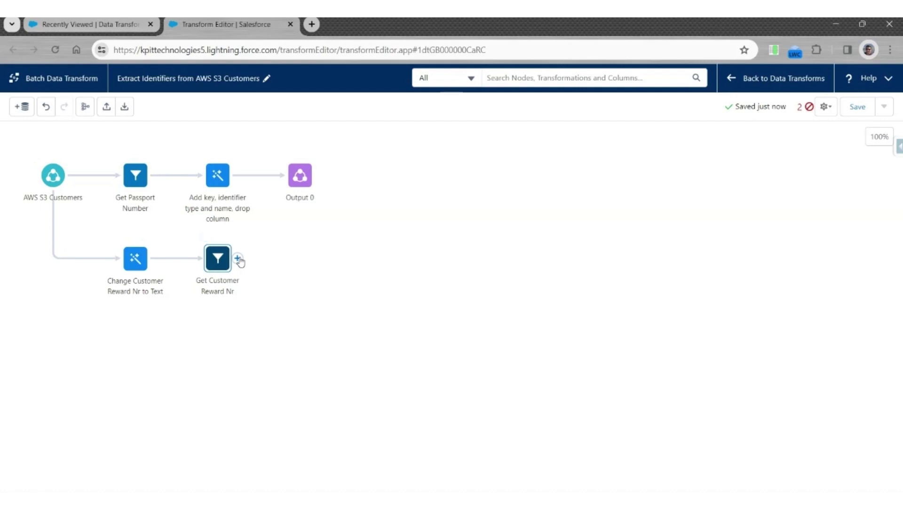
{"action": "left_click", "coordinate": [238, 259]}
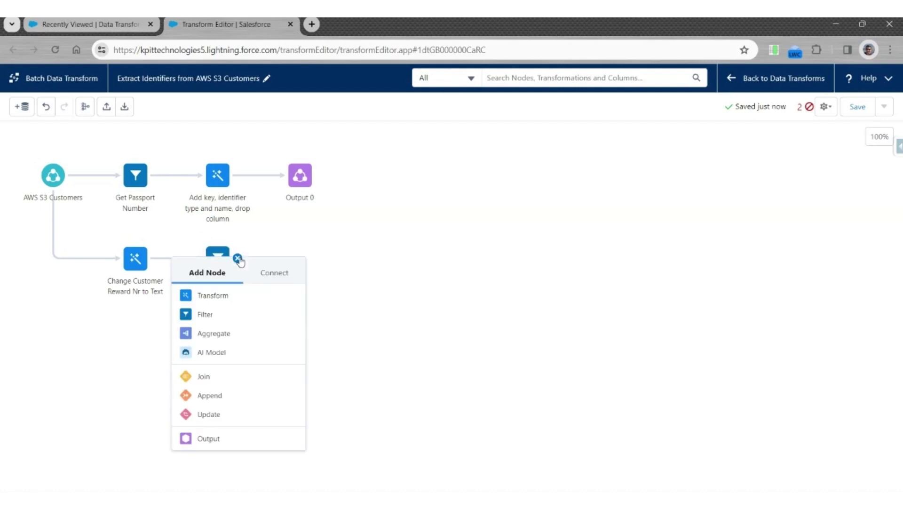
Add a Transform node after the filter named 'Add key, name and type, drop column'
{"action": "left_click", "coordinate": [220, 296]}
{"action": "left_click", "coordinate": [79, 140]}
{"action": "triple_click", "coordinate": [126, 179]}
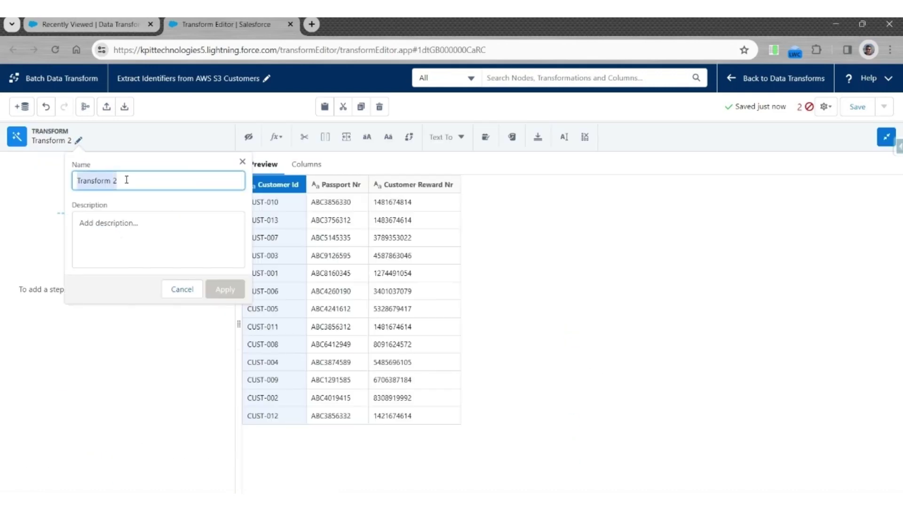
{"action": "type", "text": "Add key, name and type, drop column"}
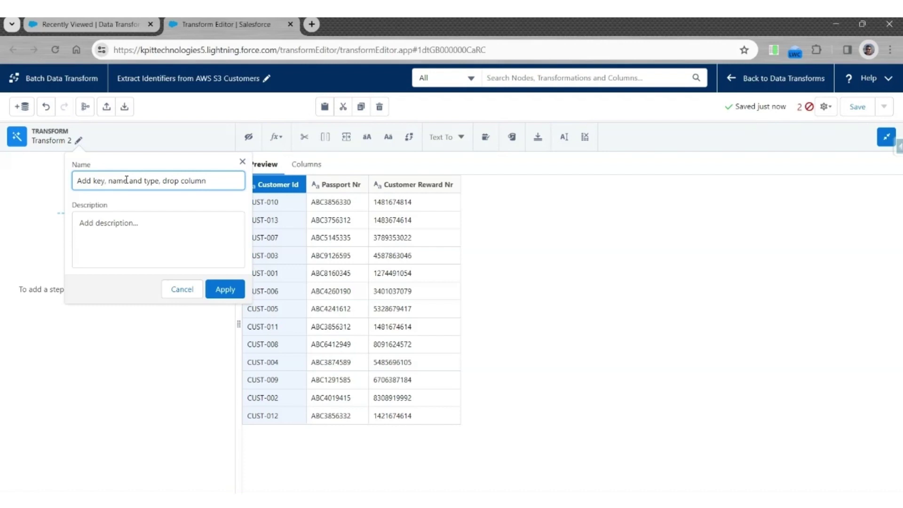
{"action": "left_click", "coordinate": [224, 289]}
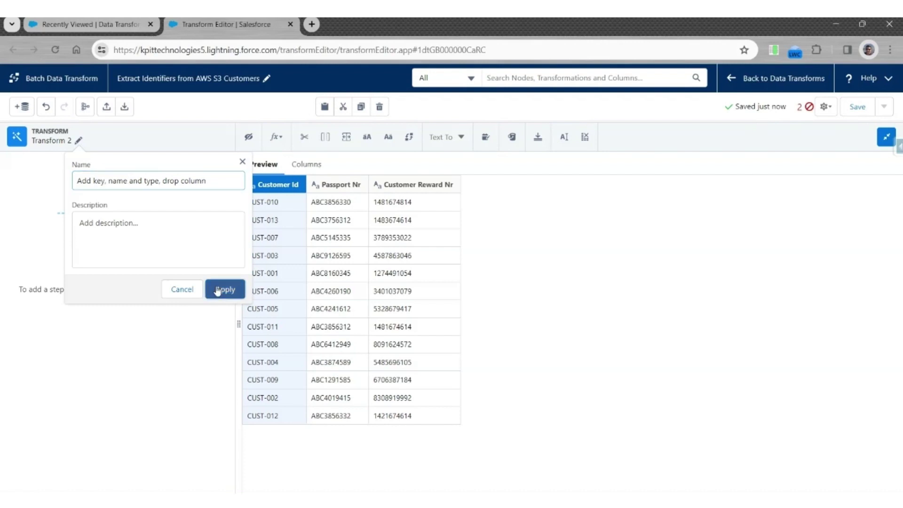
Drop the Passport Nr column in a step named 'Drop Passport Nr'
{"action": "left_click", "coordinate": [342, 187]}
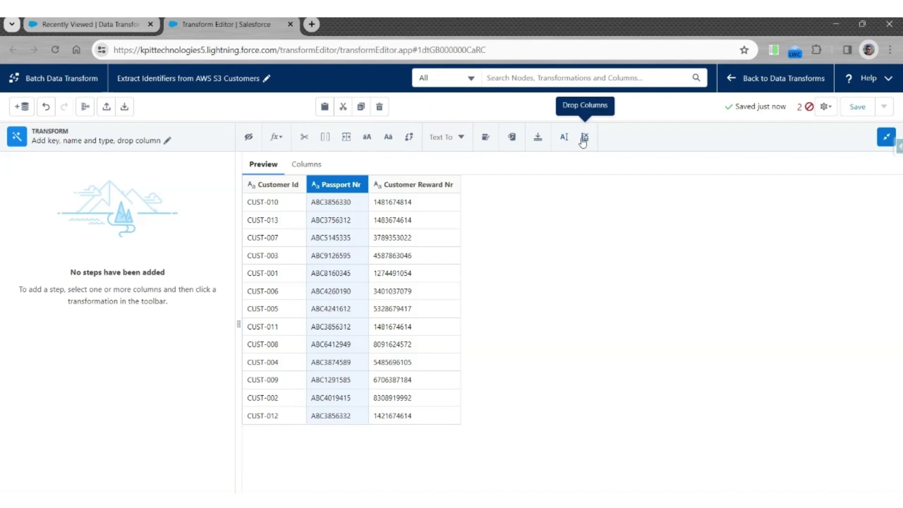
{"action": "left_click", "coordinate": [583, 137]}
{"action": "triple_click", "coordinate": [104, 188]}
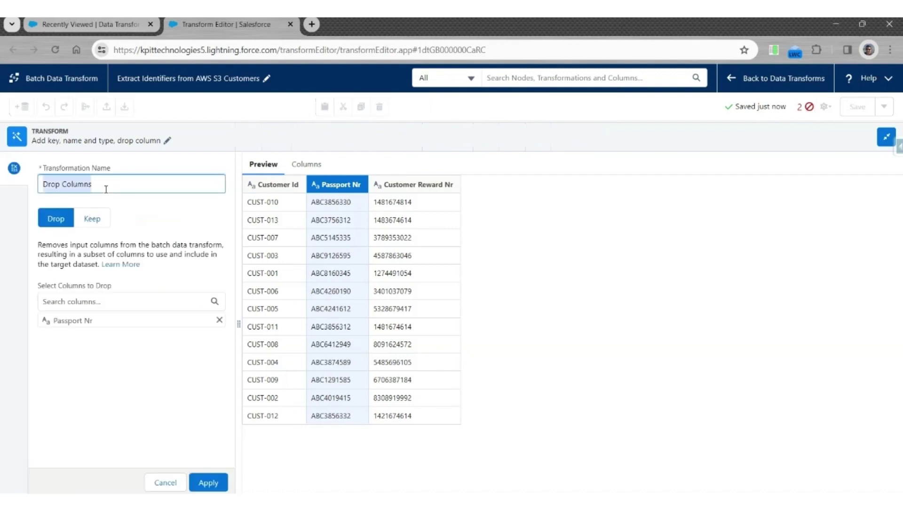
{"action": "type", "text": "Drop Passport Nr"}
{"action": "left_click", "coordinate": [208, 482]}
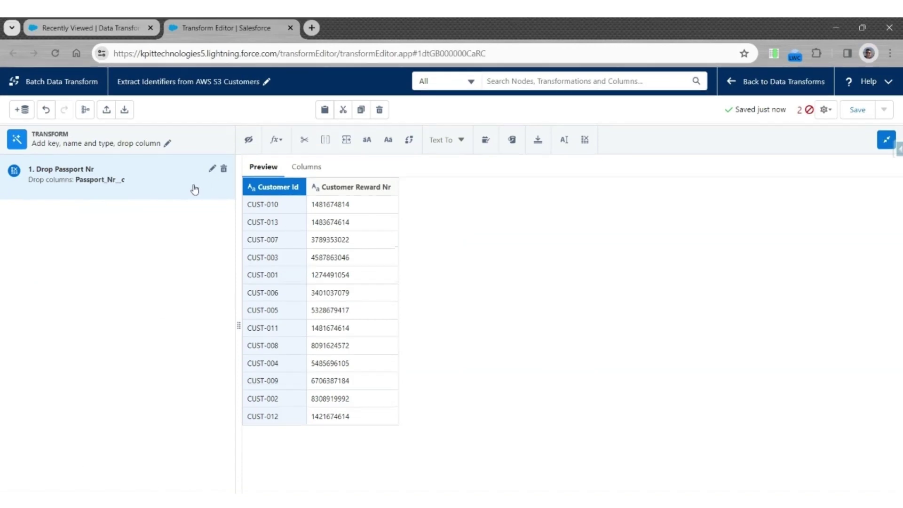
Create a custom formula step 'Add key' computing concat(Customer_Id__c, Customer_Reward_Nr__c)
{"action": "left_click", "coordinate": [276, 139]}
{"action": "left_click", "coordinate": [295, 209]}
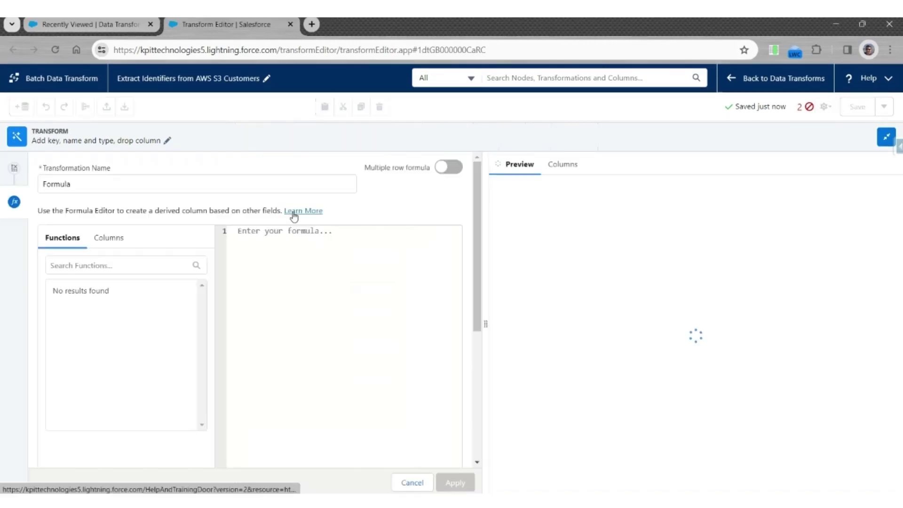
{"action": "double_click", "coordinate": [116, 180]}
{"action": "type", "text": "Add "}
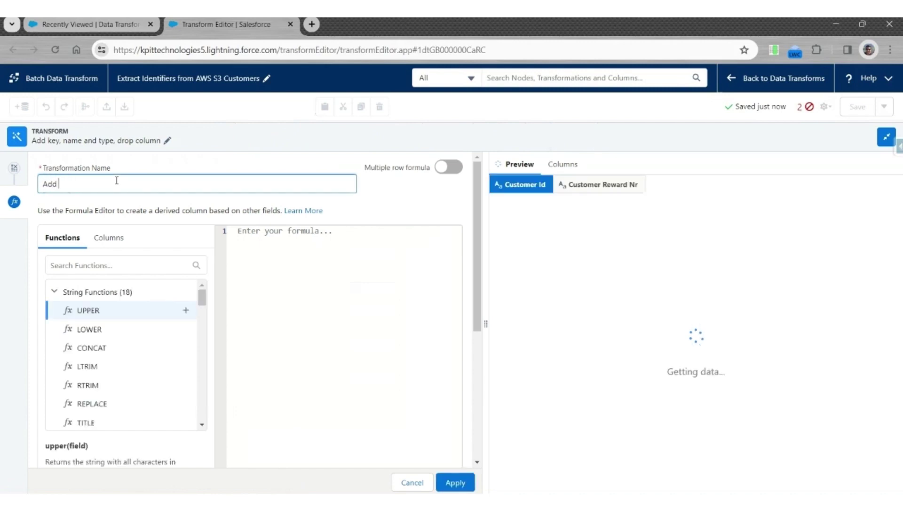
{"action": "type", "text": "key"}
{"action": "left_click", "coordinate": [157, 266]}
{"action": "type", "text": "conca"}
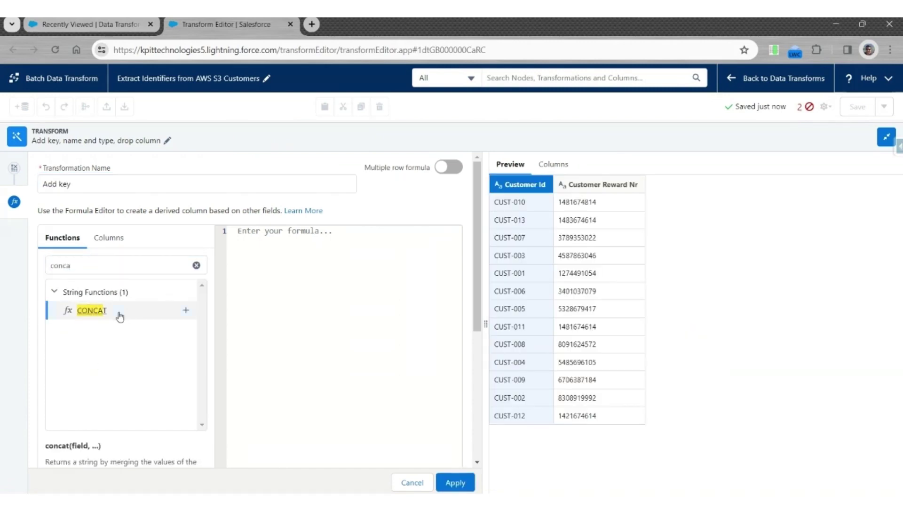
{"action": "left_click", "coordinate": [185, 310]}
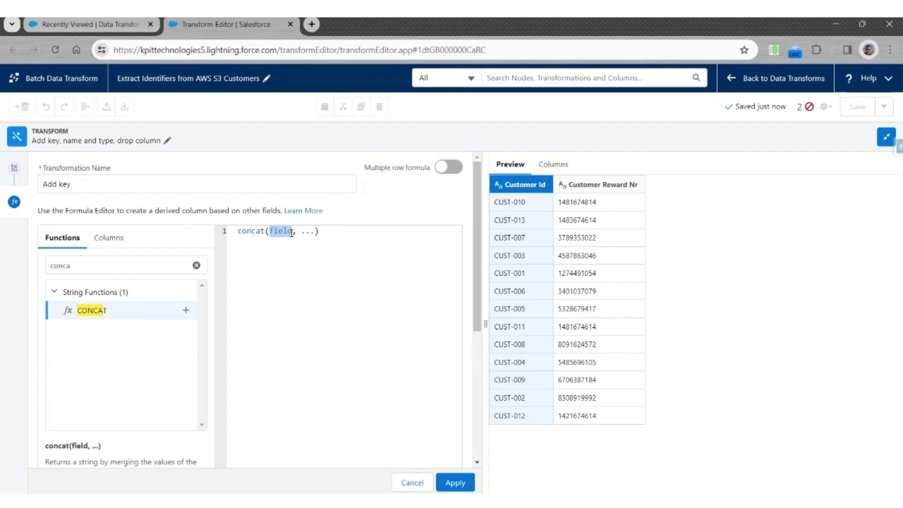
{"action": "key", "text": "BackSpace"}
{"action": "left_click", "coordinate": [107, 238]}
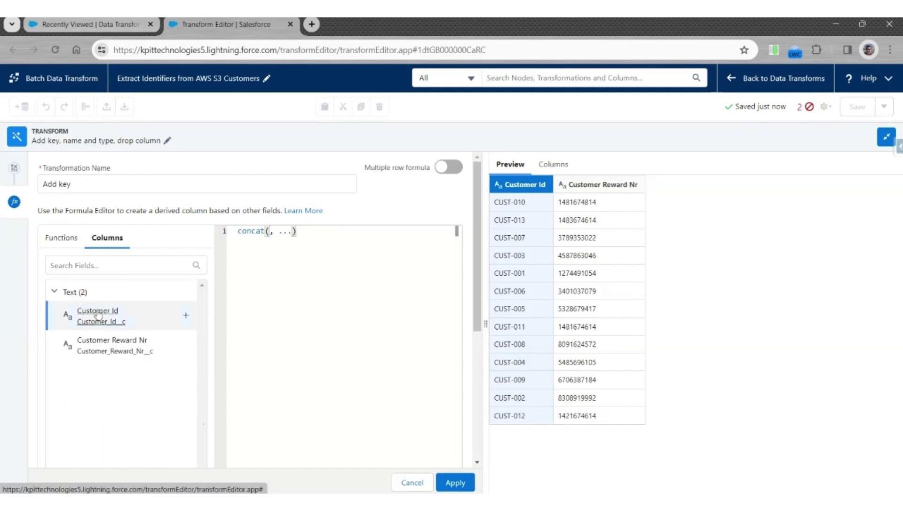
{"action": "left_click", "coordinate": [186, 315]}
{"action": "left_click", "coordinate": [353, 231]}
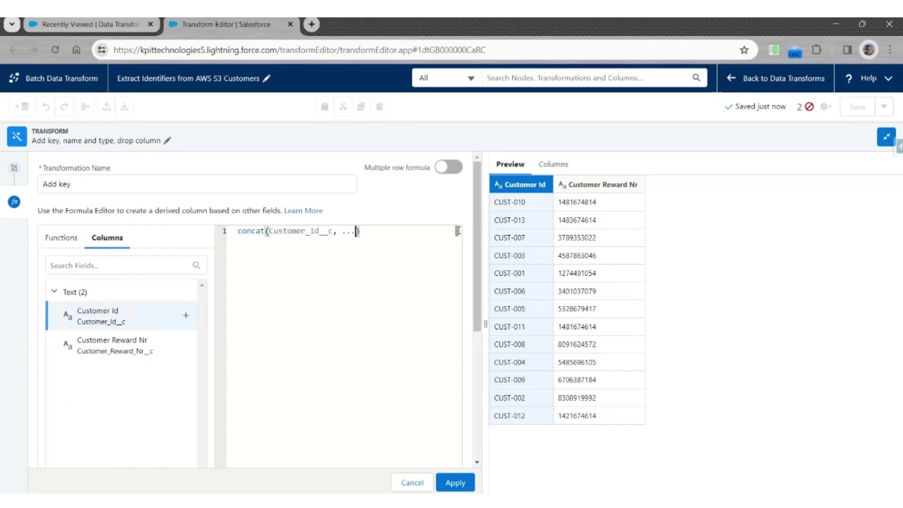
{"action": "key", "text": "BackSpace"}
{"action": "key", "text": "BackSpace"}
{"action": "key", "text": "BackSpace"}
{"action": "key", "text": "BackSpace"}
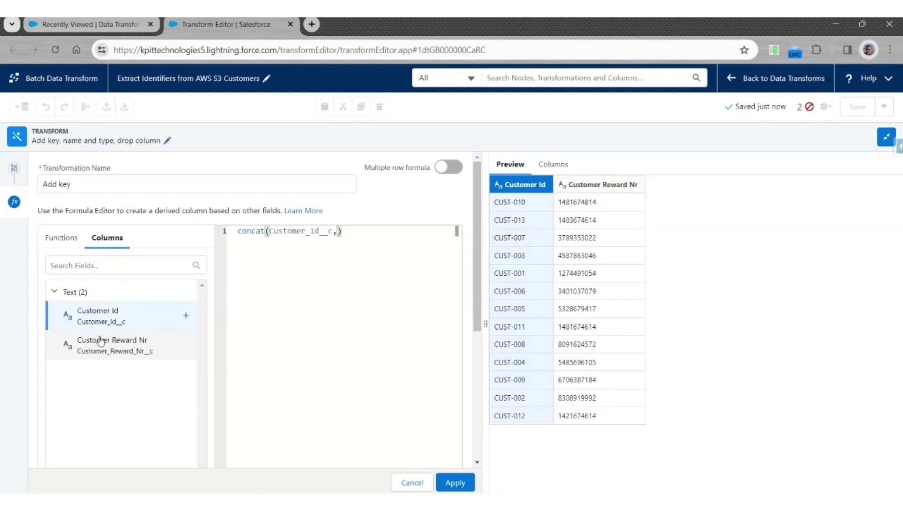
{"action": "left_click", "coordinate": [186, 345]}
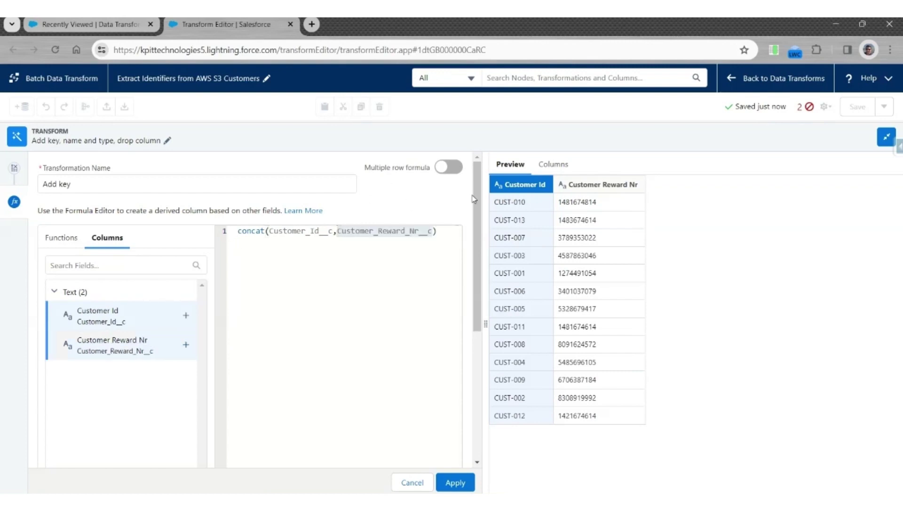
{"action": "left_click_drag", "start_coordinate": [476, 193], "coordinate": [468, 379]}
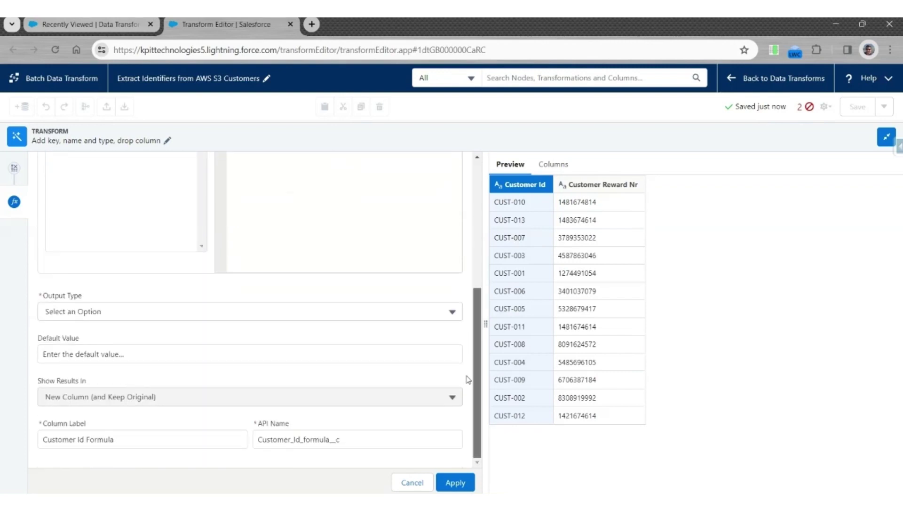
Output the formula as Text column 'Identifier Key' (Identifier_Key__c) and apply the step
{"action": "left_click", "coordinate": [151, 311]}
{"action": "left_click", "coordinate": [87, 339]}
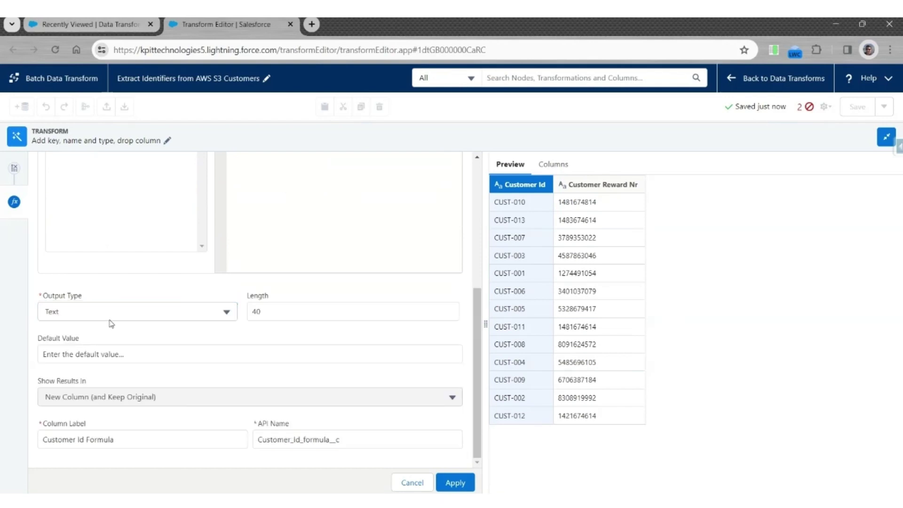
{"action": "triple_click", "coordinate": [141, 442]}
{"action": "type", "text": "Identifier Key"}
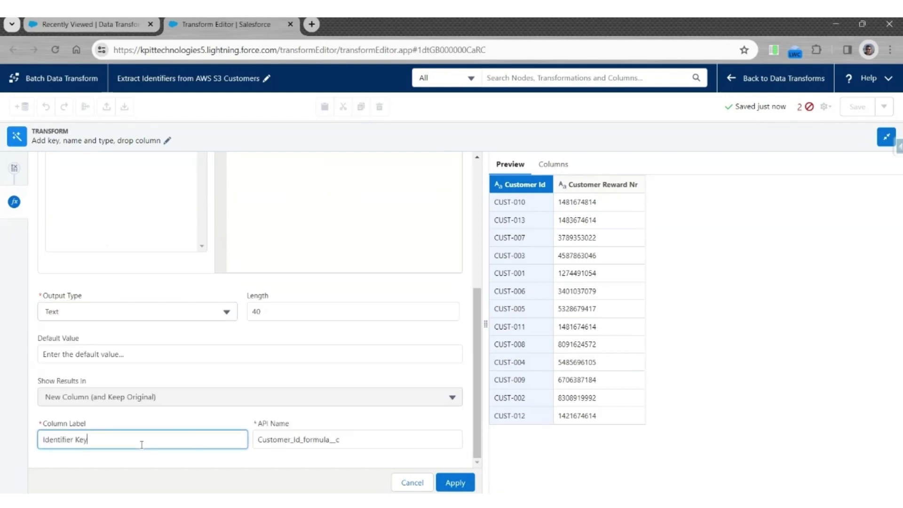
{"action": "key", "text": "Tab"}
{"action": "type", "text": "Identi"}
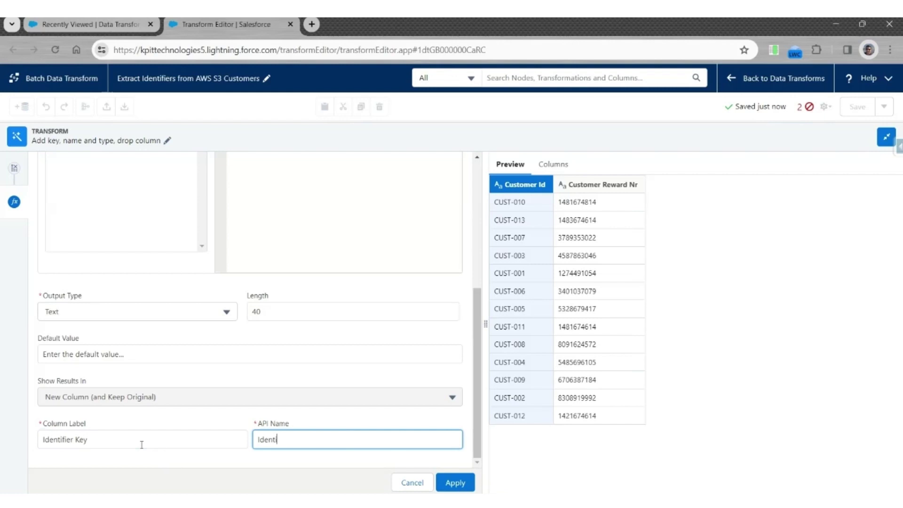
{"action": "type", "text": "fier_Key__c"}
{"action": "left_click", "coordinate": [324, 419]}
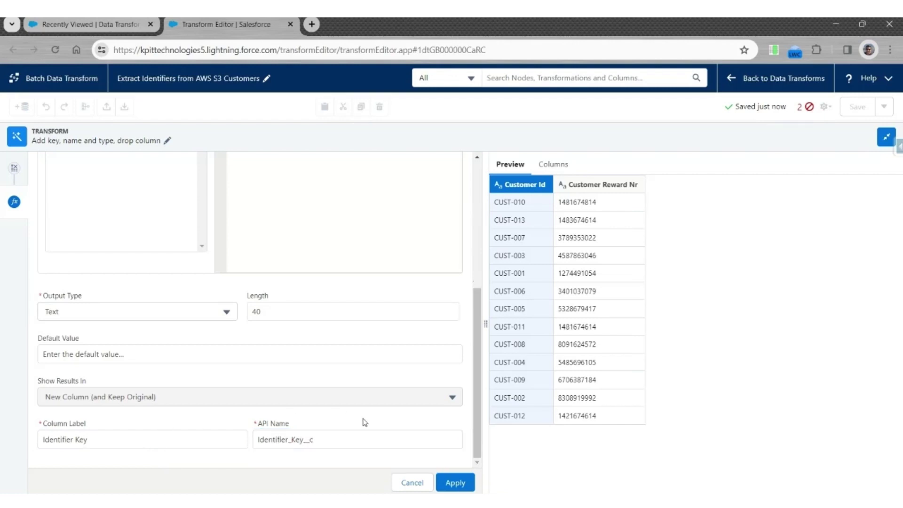
{"action": "left_click", "coordinate": [455, 482]}
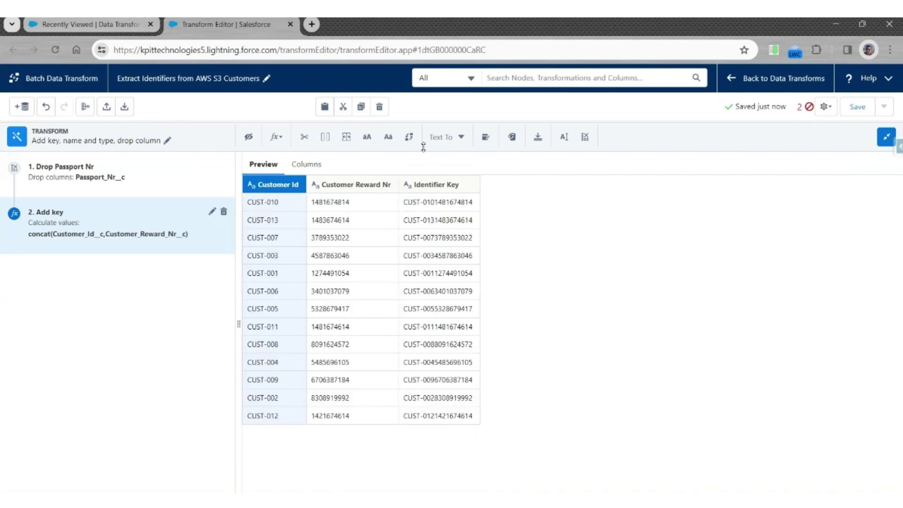
Create a custom formula step 'Add Identifier Name' with the constant 'Customer Reward Nr'
{"action": "left_click", "coordinate": [277, 137]}
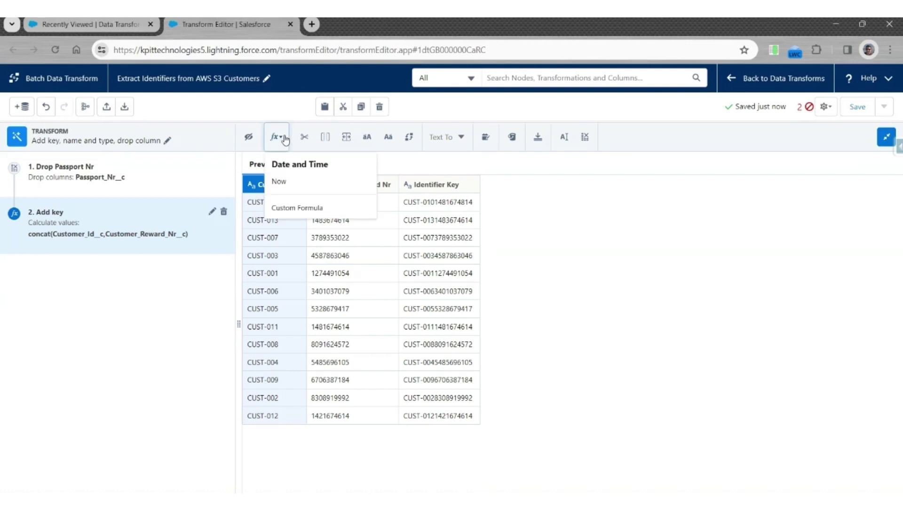
{"action": "left_click", "coordinate": [291, 204]}
{"action": "triple_click", "coordinate": [177, 178]}
{"action": "type", "text": "Add Identifier Name"}
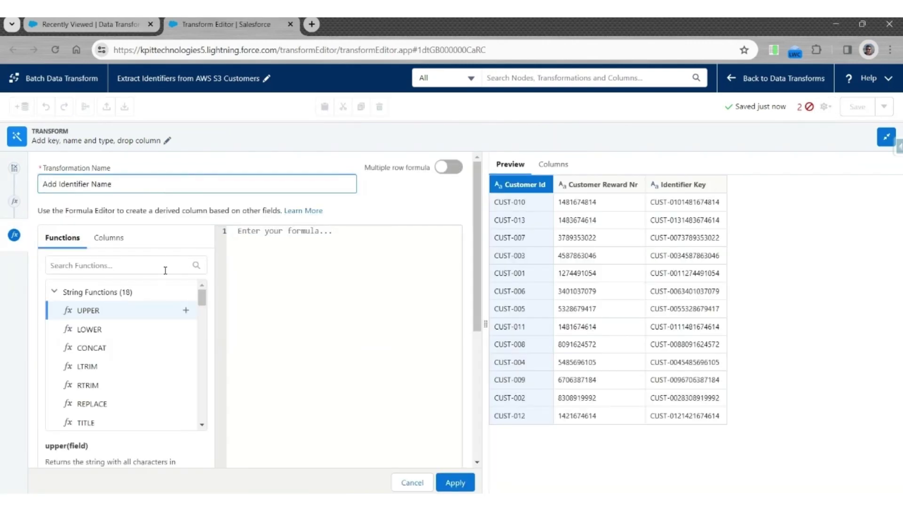
{"action": "left_click", "coordinate": [282, 254]}
{"action": "type", "text": "'Customer Reward Nr'"}
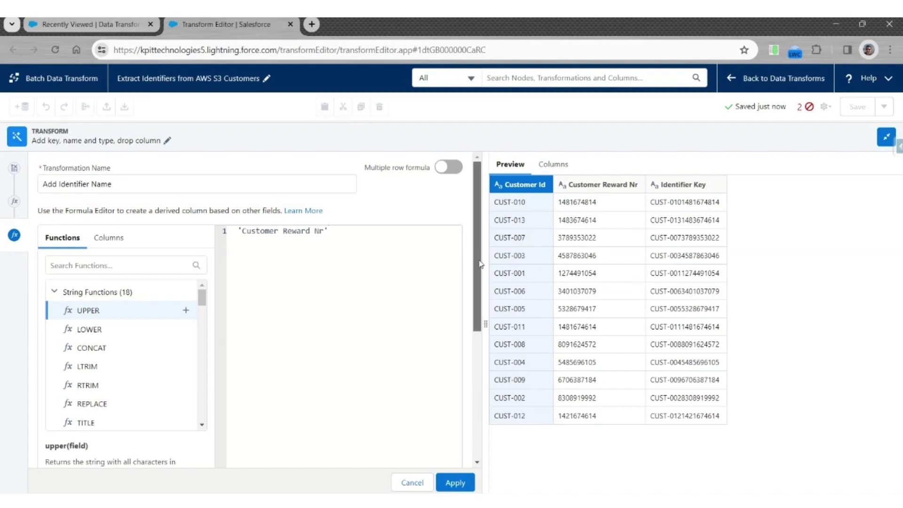
Output it as Text column 'Identifier Name' with API name Identifer_Name__C, and apply
{"action": "scroll", "coordinate": [480, 264], "scroll_direction": "down", "scroll_amount": 5}
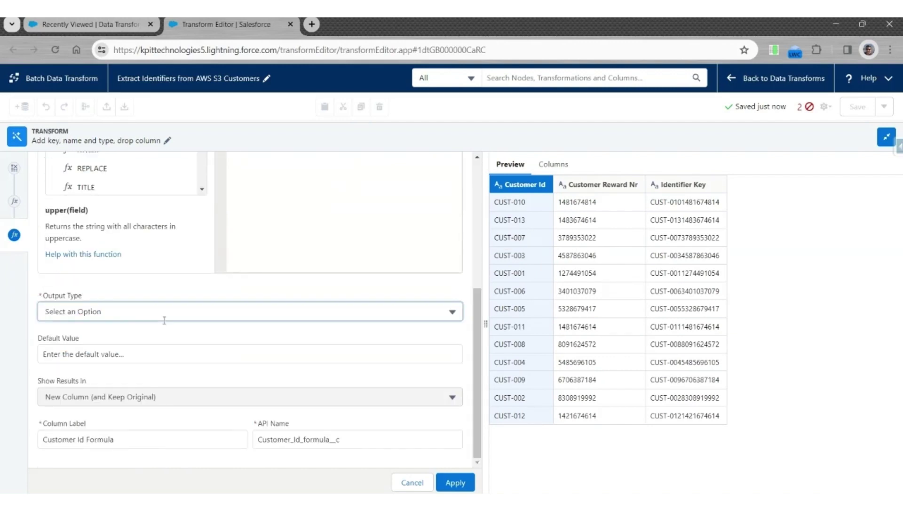
{"action": "left_click", "coordinate": [165, 313]}
{"action": "left_click", "coordinate": [123, 347]}
{"action": "triple_click", "coordinate": [155, 436]}
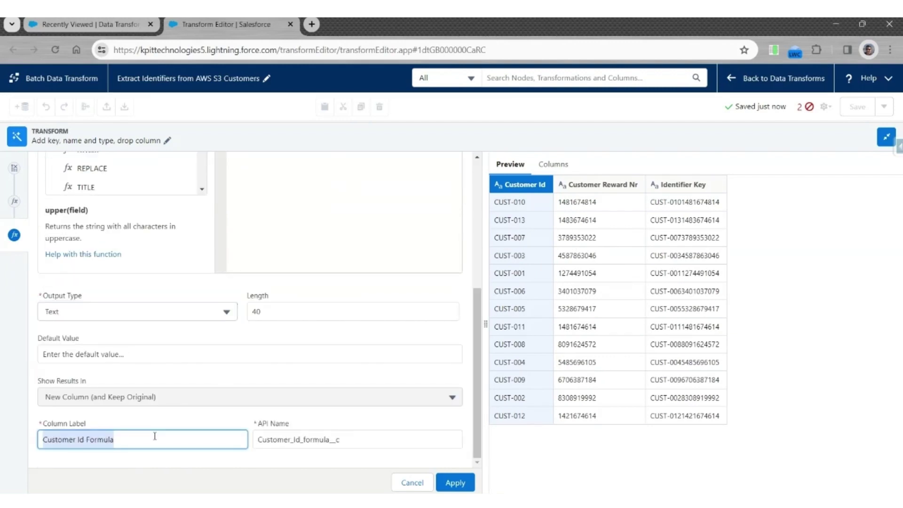
{"action": "type", "text": "Identifi"}
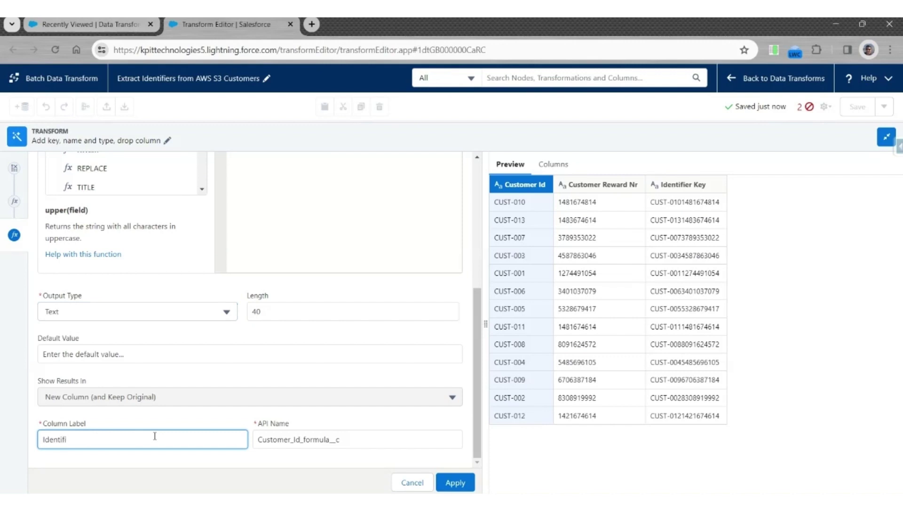
{"action": "type", "text": "er Name"}
{"action": "key", "text": "Tab"}
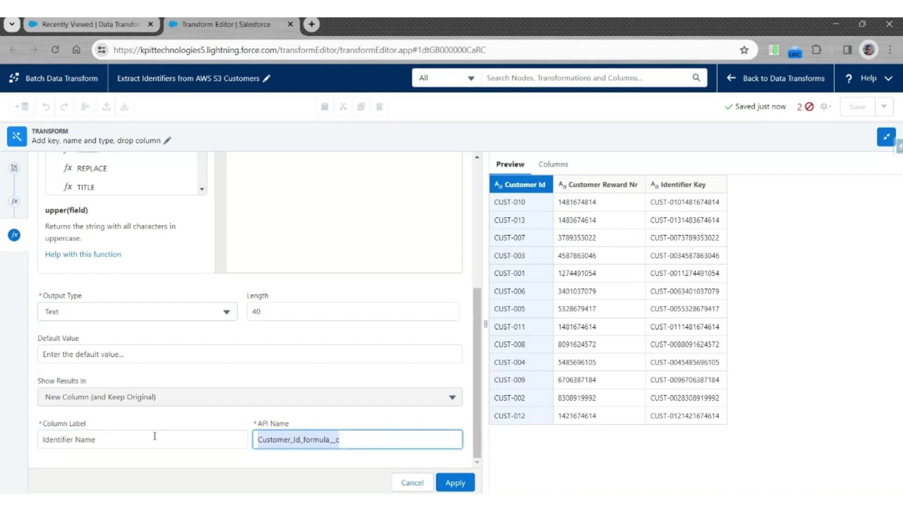
{"action": "type", "text": "Identifer_Nam"}
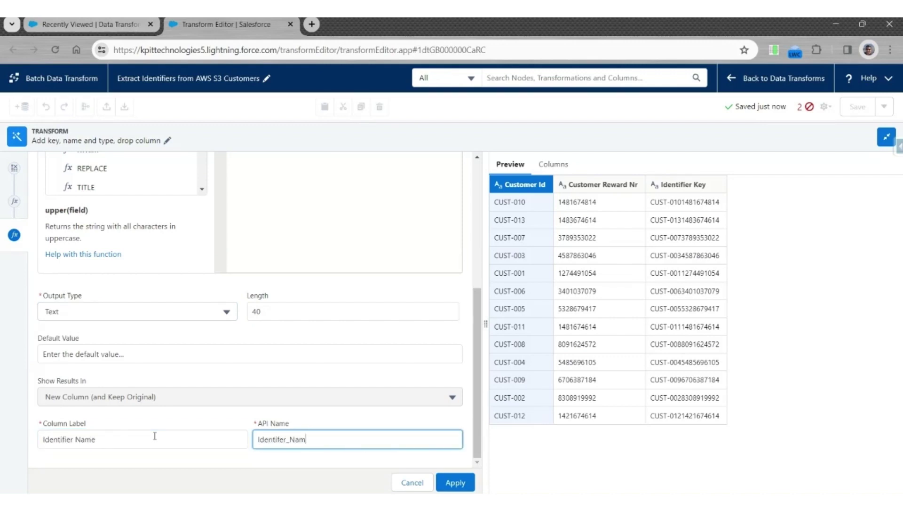
{"action": "type", "text": "e__C"}
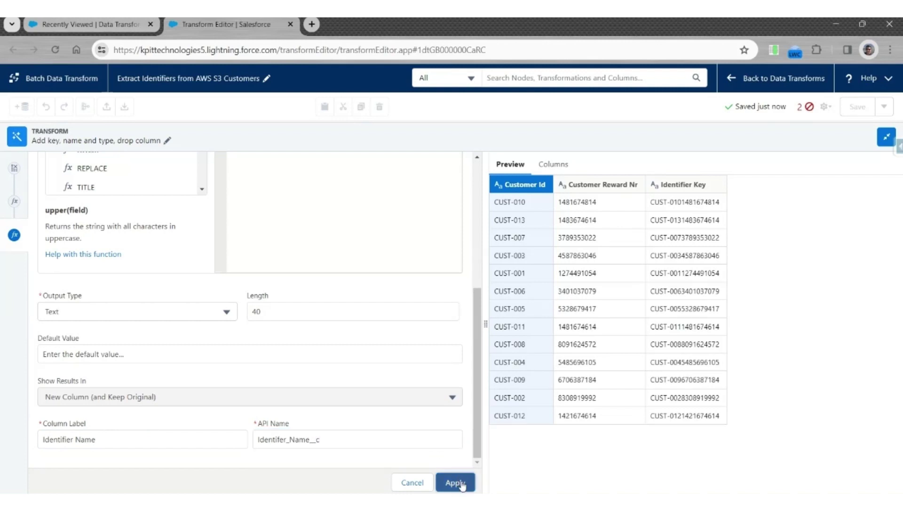
{"action": "left_click", "coordinate": [454, 483]}
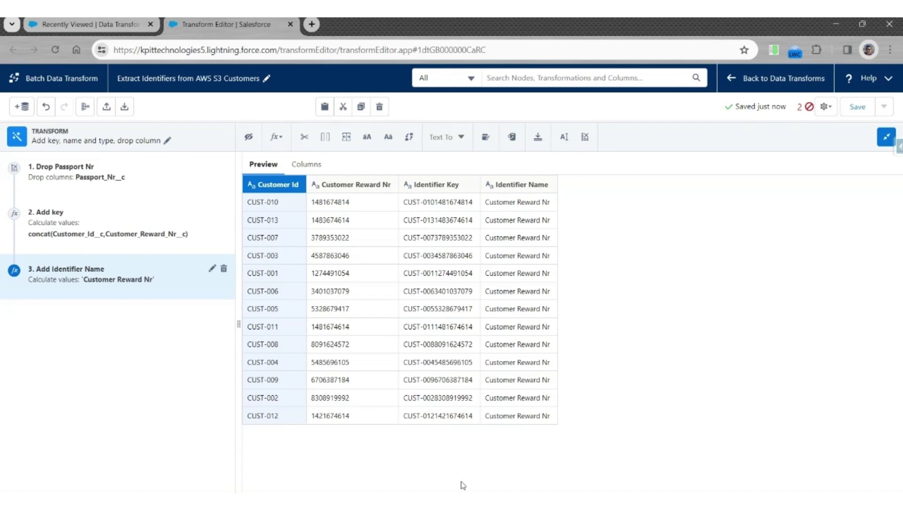
Create a custom formula step 'Add Identifier Type' with the constant 'Identifier'
{"action": "left_click", "coordinate": [276, 137]}
{"action": "left_click", "coordinate": [294, 208]}
{"action": "triple_click", "coordinate": [126, 183]}
{"action": "type", "text": "Add Identifier Type"}
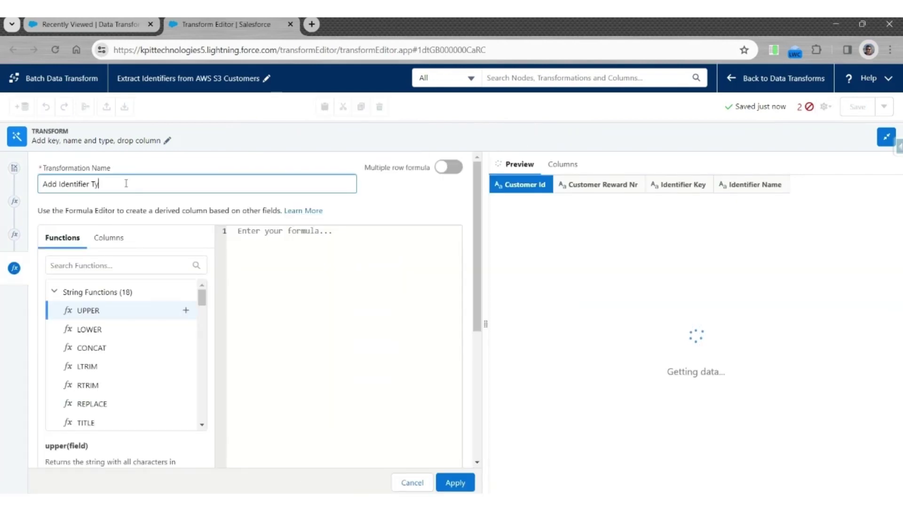
{"action": "left_click", "coordinate": [320, 280]}
{"action": "type", "text": "'Id"}
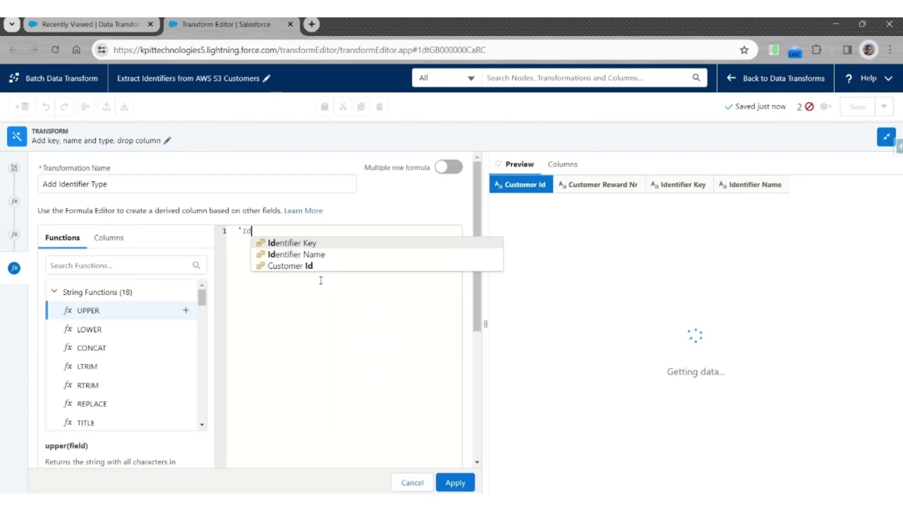
{"action": "type", "text": "entifier"}
Output it as Text column 'Identifer Type' with API name Identifier_Type__c, and apply
{"action": "scroll", "coordinate": [291, 310], "scroll_direction": "down", "scroll_amount": 5}
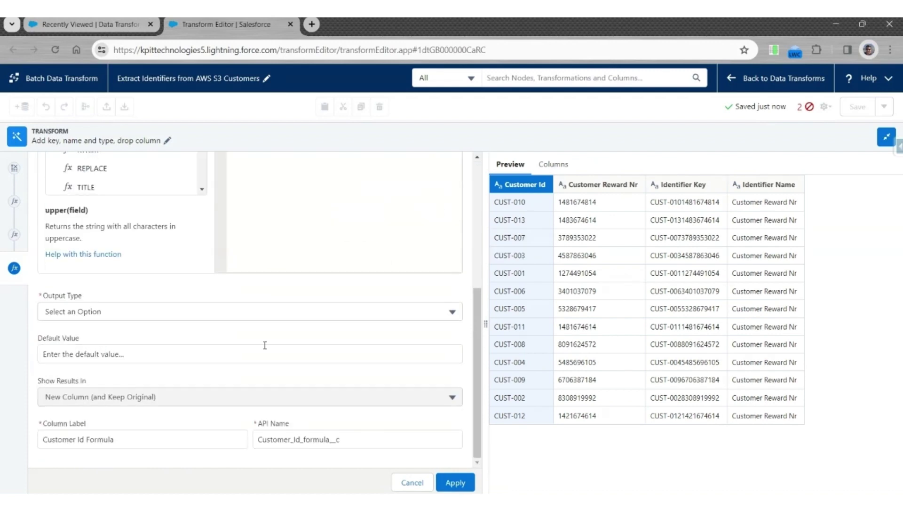
{"action": "left_click", "coordinate": [94, 312]}
{"action": "left_click", "coordinate": [85, 337]}
{"action": "triple_click", "coordinate": [88, 441]}
{"action": "type", "text": "Identifer Type"}
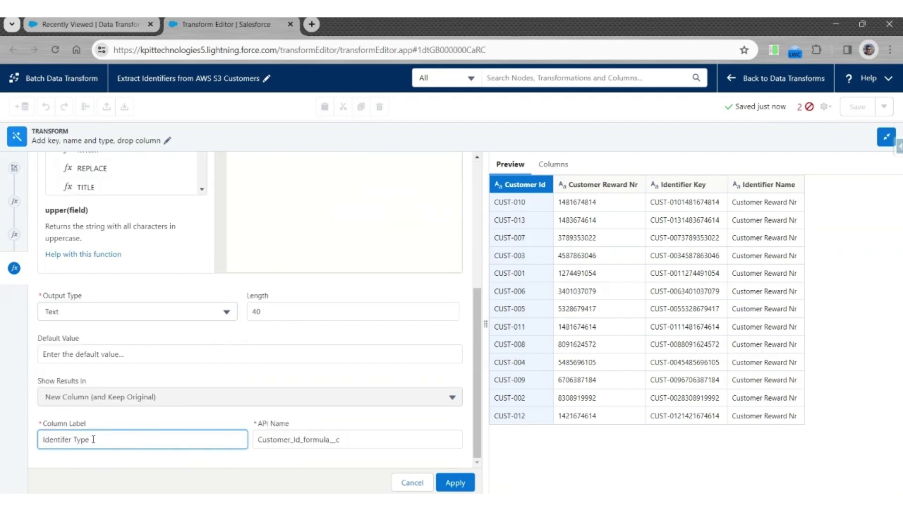
{"action": "key", "text": "Tab"}
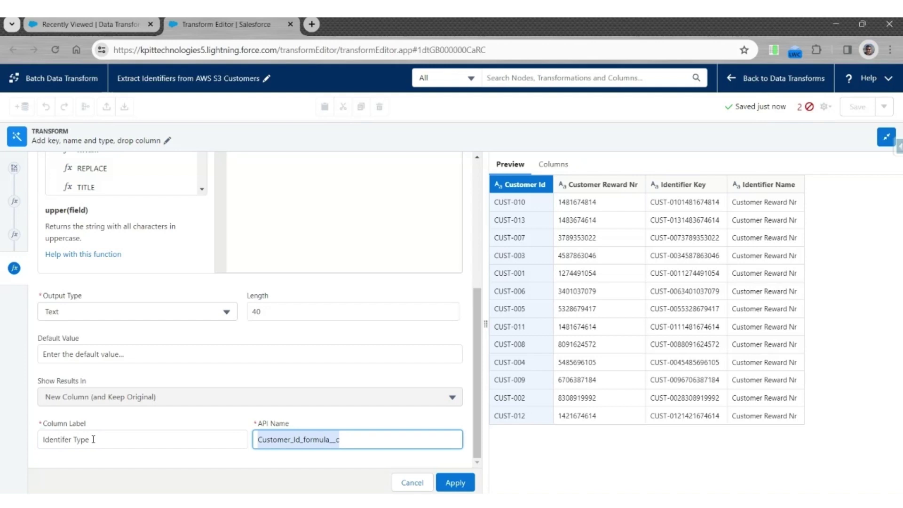
{"action": "type", "text": "Identifier_Ty"}
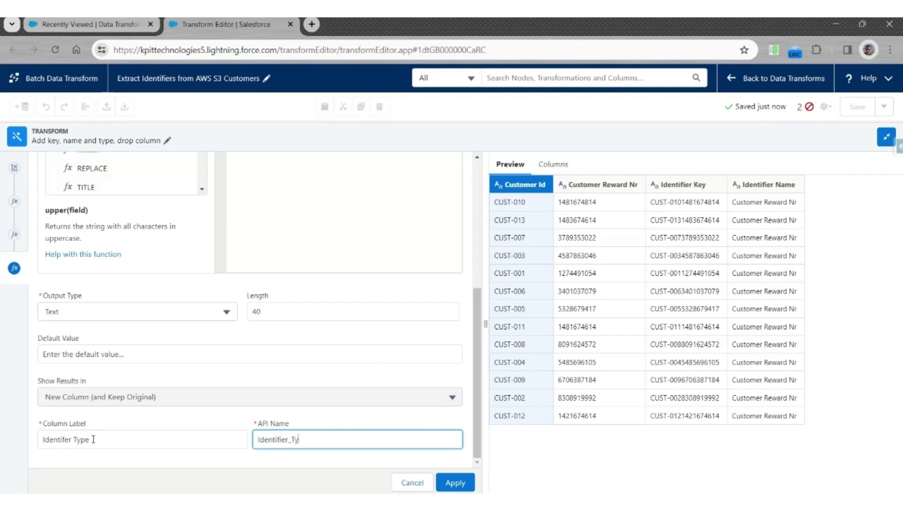
{"action": "type", "text": "pe__c"}
{"action": "left_click", "coordinate": [455, 483]}
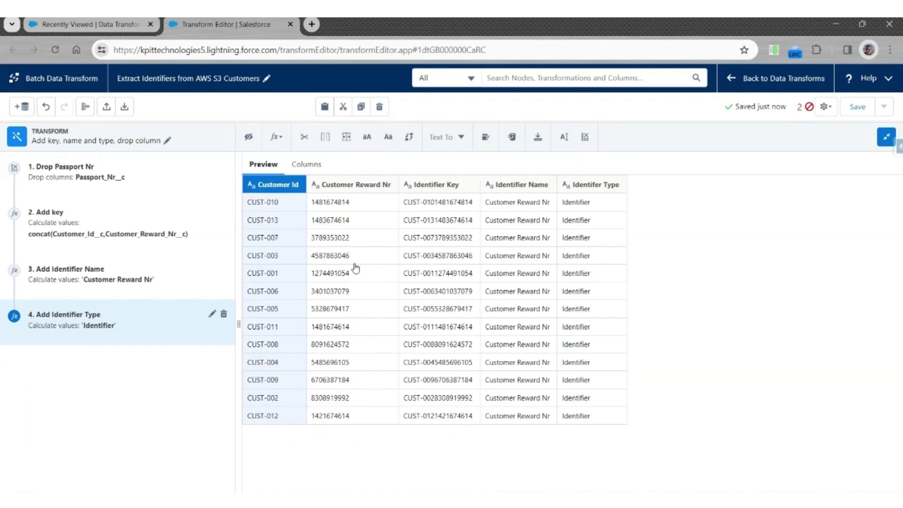
Relabel Customer Reward Nr as 'Identifier Number' (Identifier_Number__c) in step 'Rename to Identifier Number'
{"action": "left_click", "coordinate": [351, 185]}
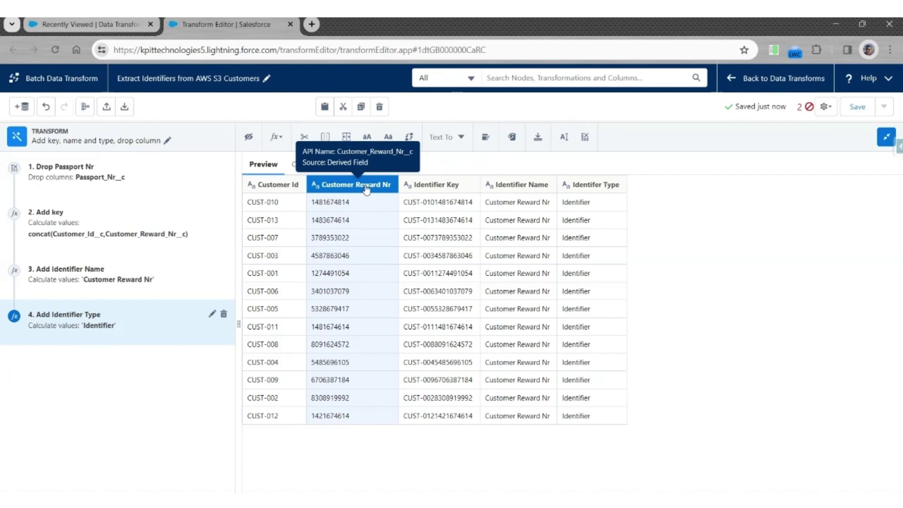
{"action": "left_click", "coordinate": [563, 137]}
{"action": "left_click", "coordinate": [92, 183]}
{"action": "triple_click", "coordinate": [92, 183]}
{"action": "type", "text": "Rename to Identifier Numnb"}
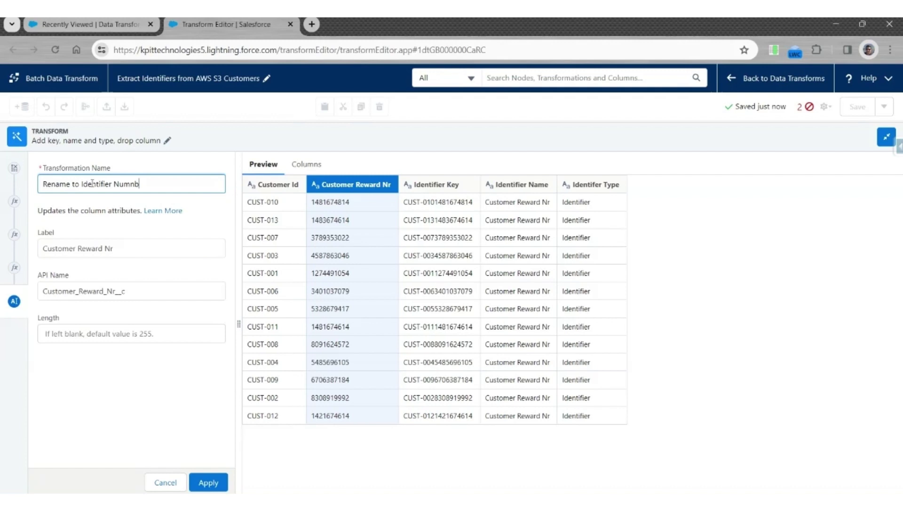
{"action": "type", "text": "er"}
{"action": "key", "text": "Tab"}
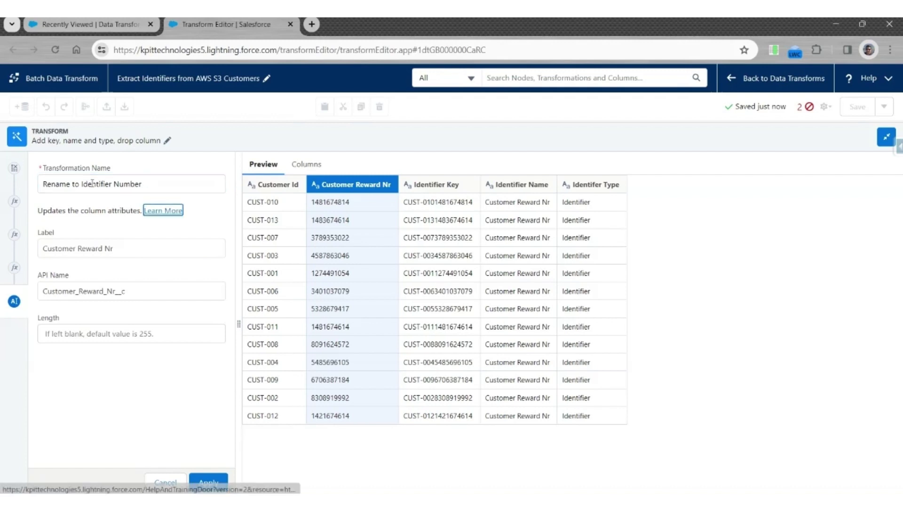
{"action": "key", "text": "Tab"}
{"action": "type", "text": "Identifier Number"}
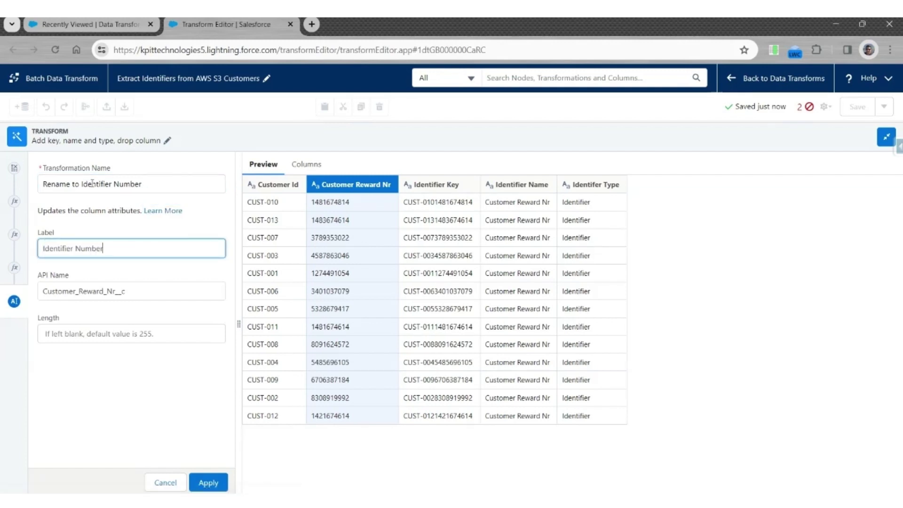
{"action": "key", "text": "Tab"}
{"action": "type", "text": "Identif"}
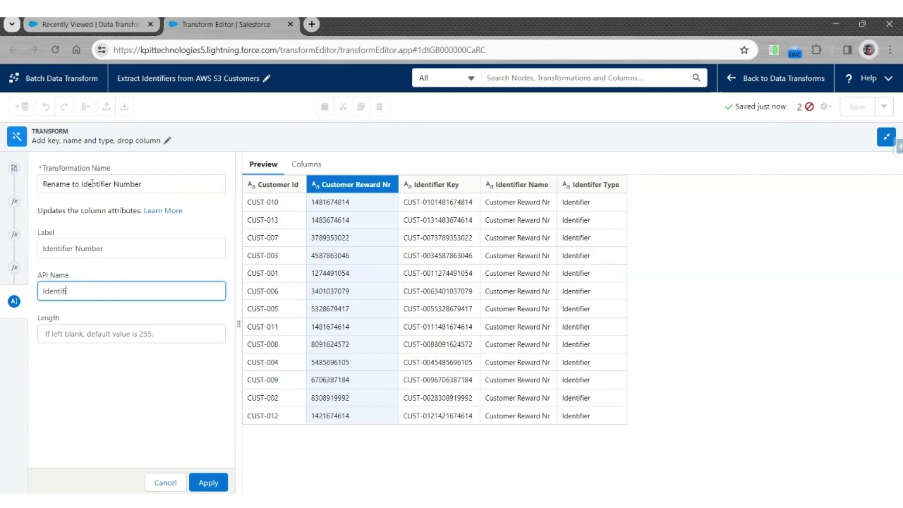
{"action": "type", "text": "ier_Number__c"}
{"action": "left_click", "coordinate": [212, 483]}
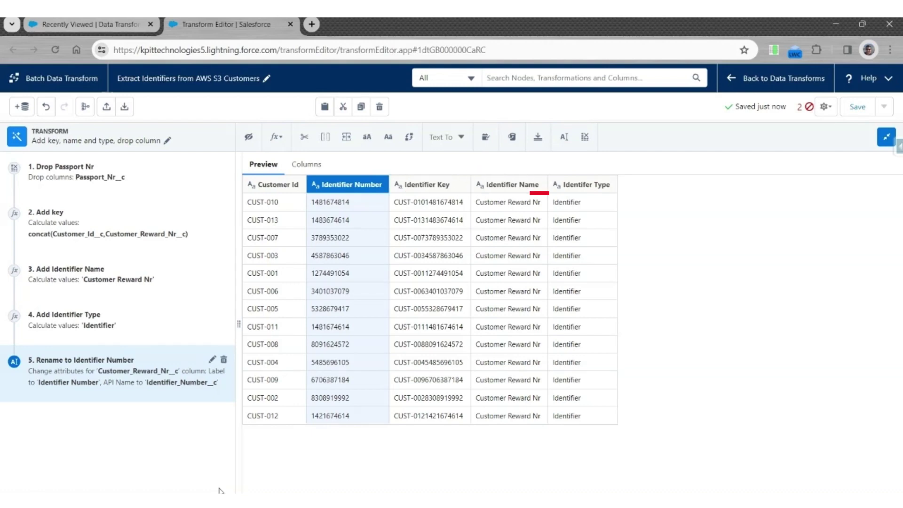
Save the batch data transform and return to the flow graph
{"action": "left_click", "coordinate": [858, 108]}
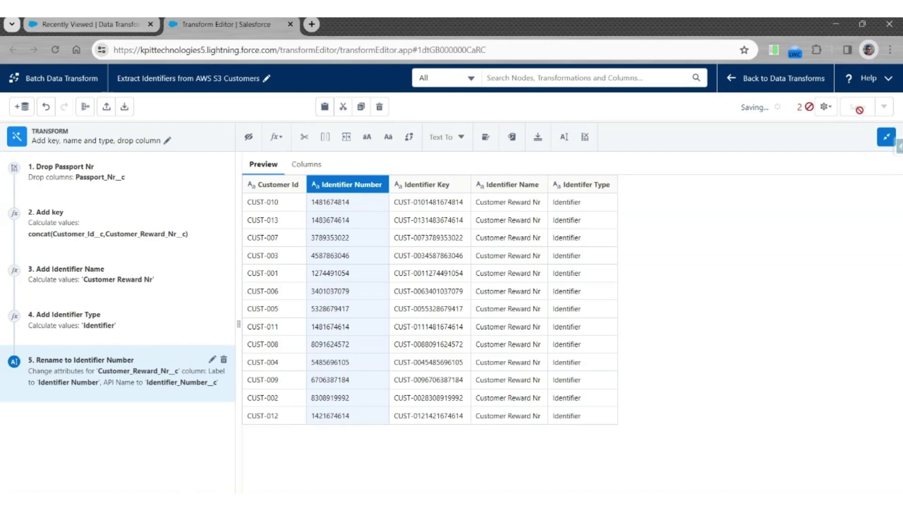
{"action": "left_click", "coordinate": [886, 136]}
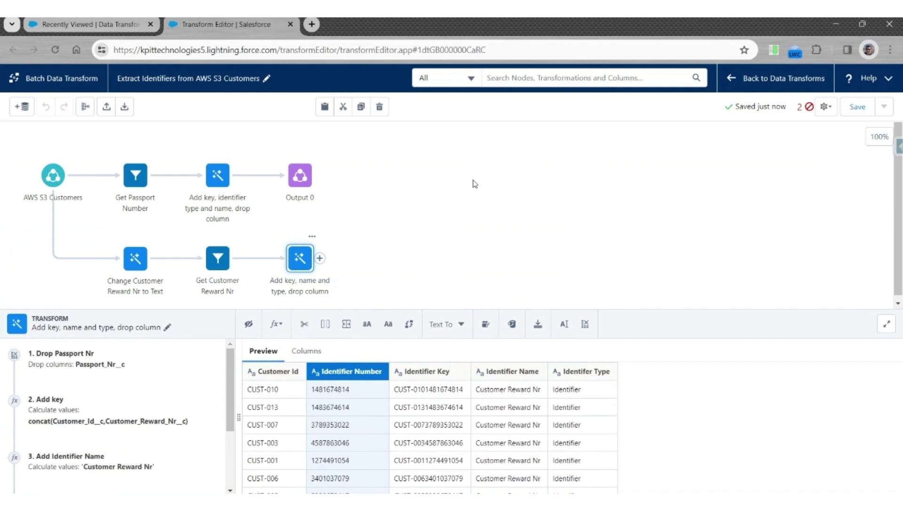
{"action": "left_click", "coordinate": [304, 259]}
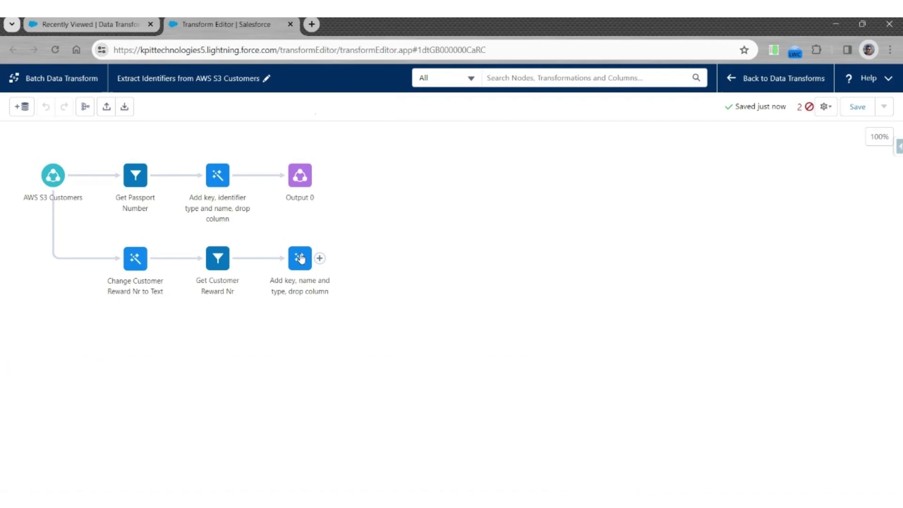
Append the reward-number branch to the passport branch, mapping all five columns
{"action": "left_click_drag", "start_coordinate": [319, 257], "coordinate": [224, 186]}
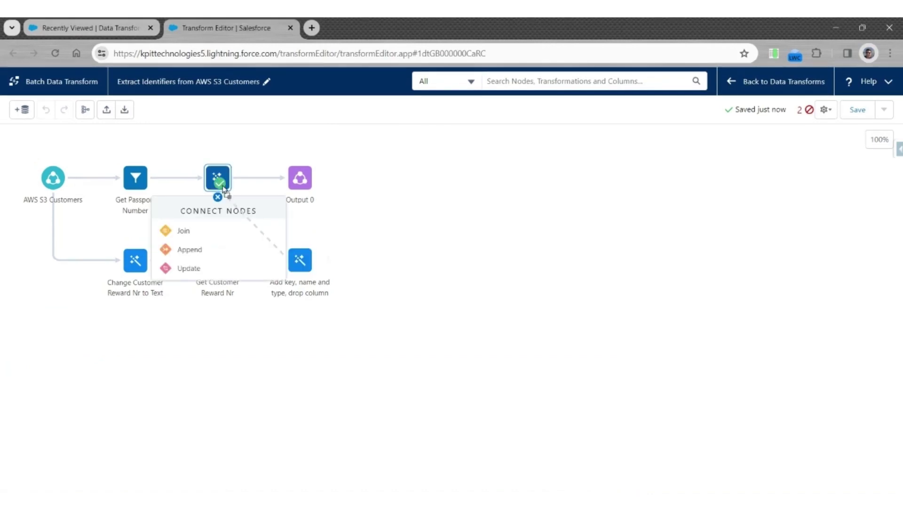
{"action": "left_click", "coordinate": [190, 250]}
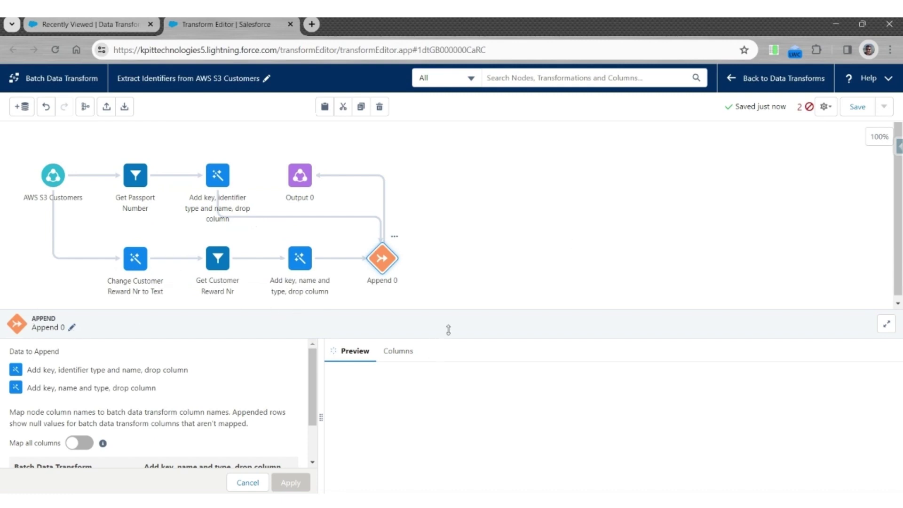
{"action": "left_click_drag", "start_coordinate": [507, 309], "coordinate": [517, 158]}
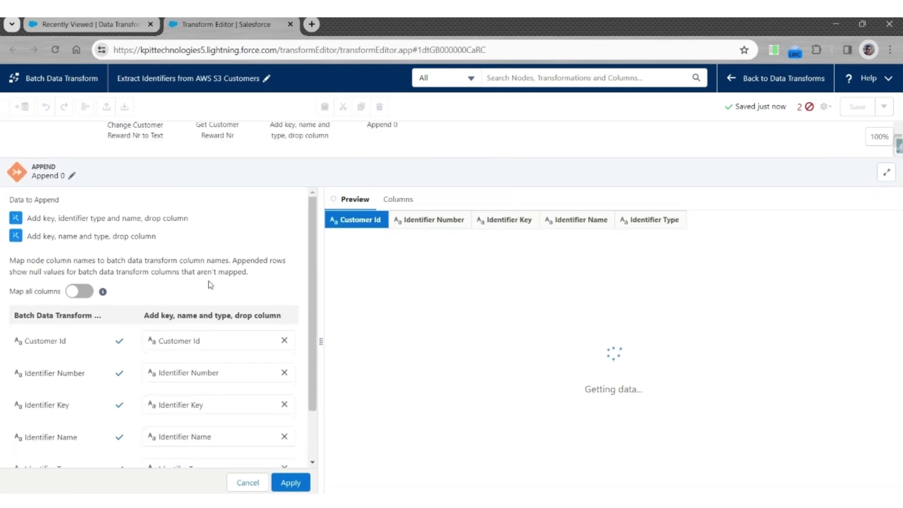
{"action": "scroll", "coordinate": [209, 282], "scroll_direction": "down", "scroll_amount": 1}
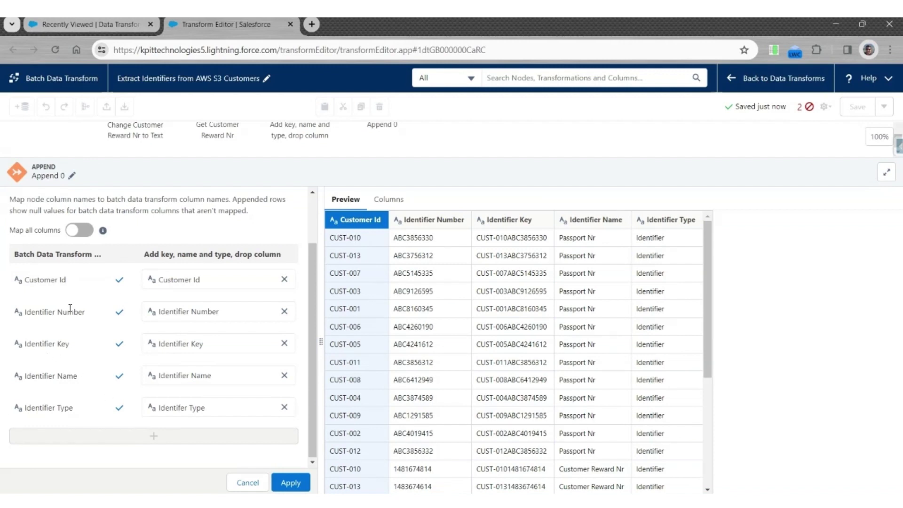
{"action": "left_click", "coordinate": [288, 483]}
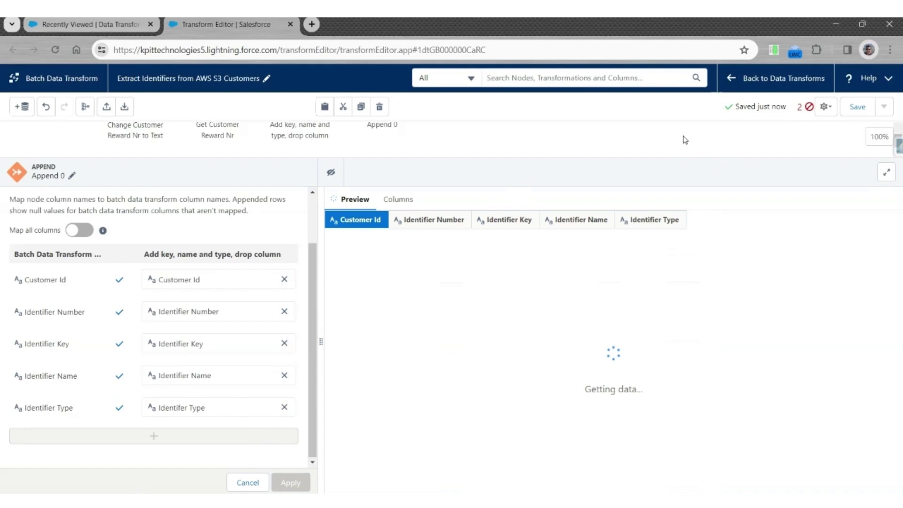
{"action": "left_click", "coordinate": [886, 172]}
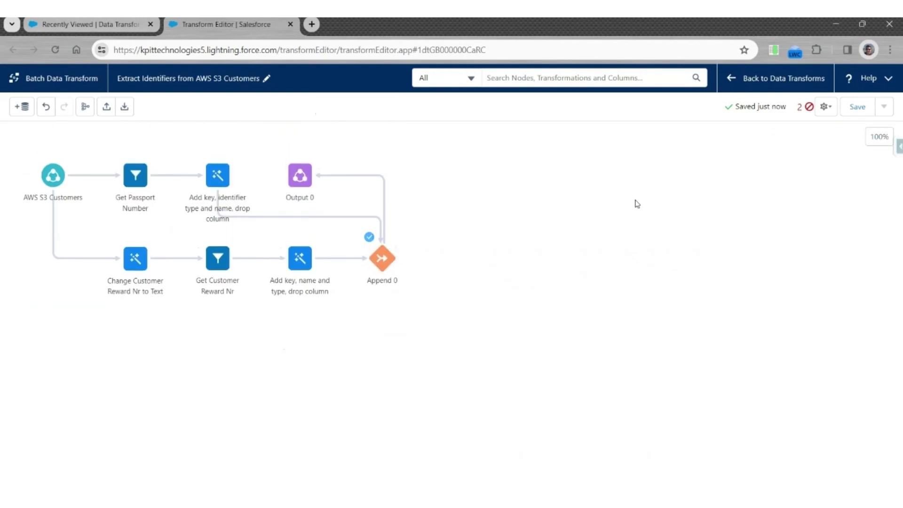
Move Append 0 further right and place Output 0 to its right in the flow
{"action": "mouse_move", "coordinate": [379, 268]}
{"action": "left_click_drag", "start_coordinate": [379, 269], "coordinate": [461, 265]}
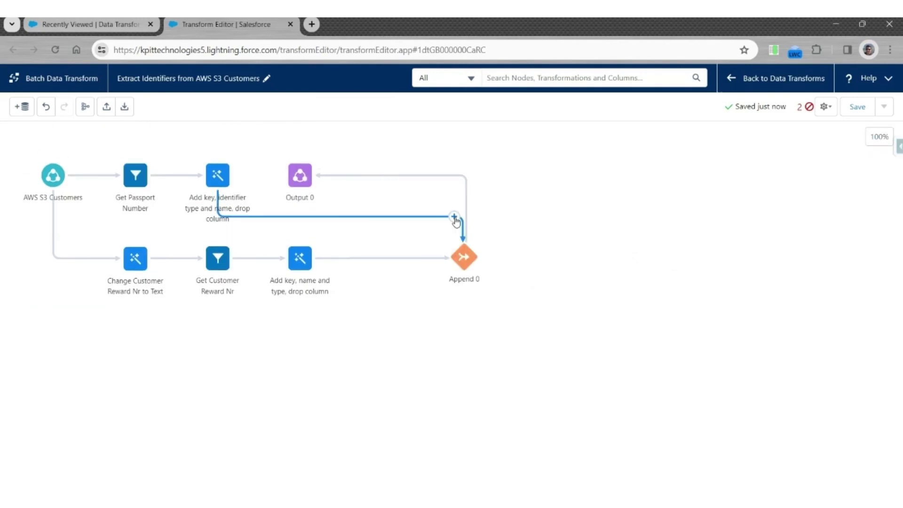
{"action": "left_click_drag", "start_coordinate": [316, 185], "coordinate": [631, 217]}
Open Output 0's Identifier List preview, enlarged, to review the Passport Nr and Customer Reward Nr rows
{"action": "left_click", "coordinate": [625, 182]}
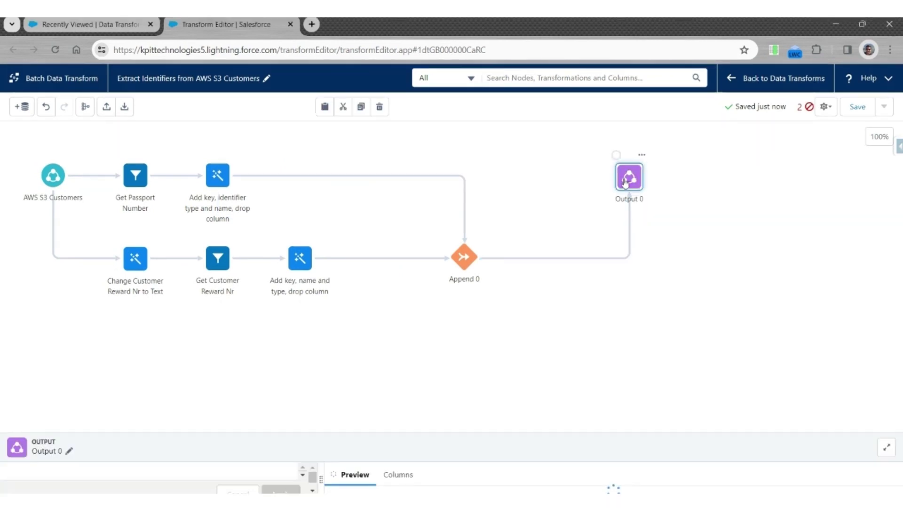
{"action": "left_click_drag", "start_coordinate": [569, 433], "coordinate": [584, 146]}
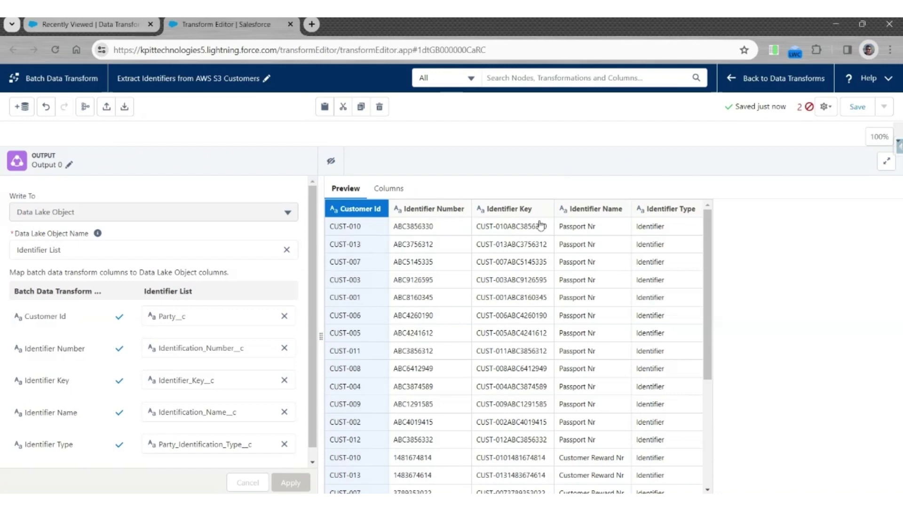
{"action": "scroll", "coordinate": [590, 369], "scroll_direction": "down", "scroll_amount": 3}
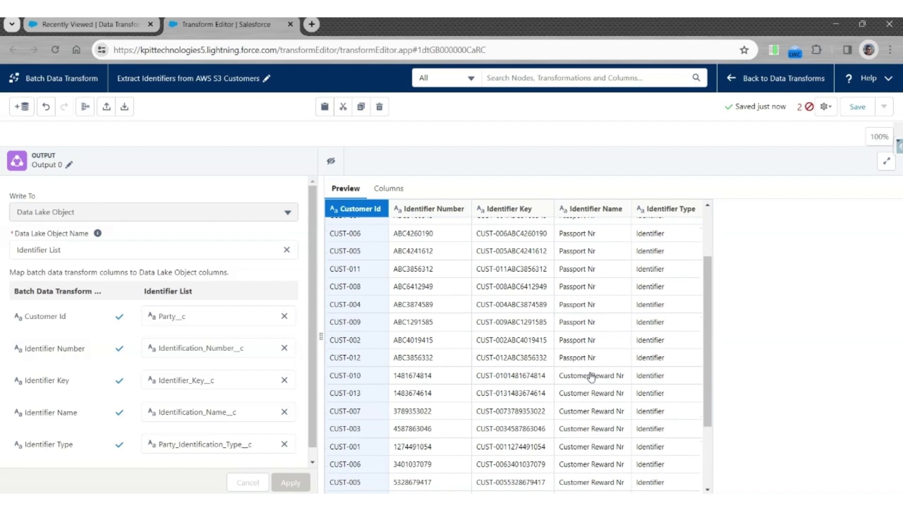
{"action": "scroll", "coordinate": [588, 347], "scroll_direction": "down", "scroll_amount": 2}
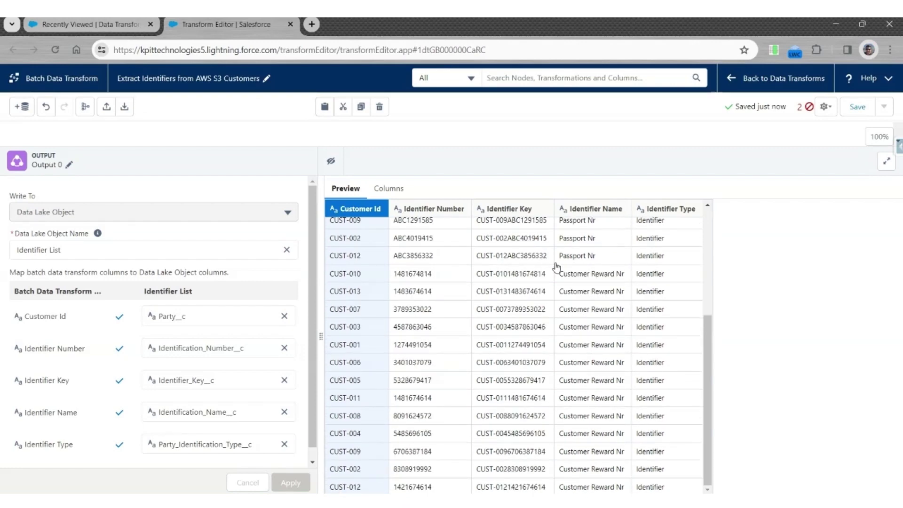